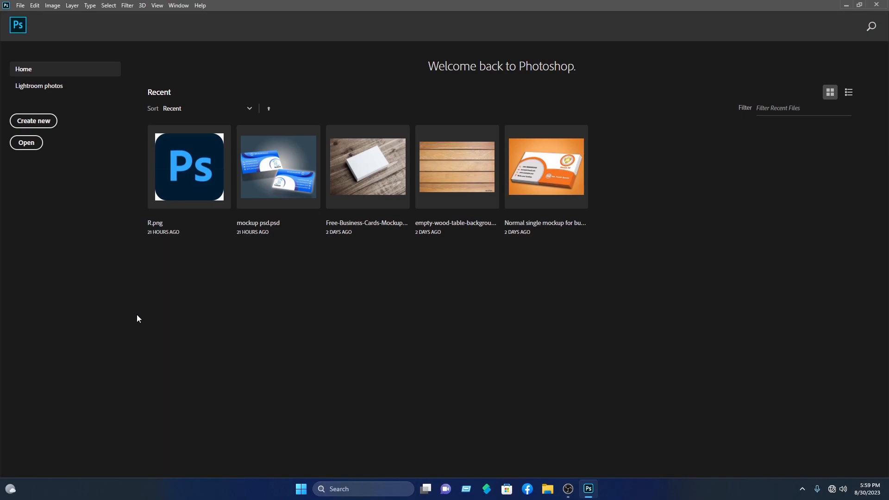
Create a new document of 3.5 × 2 inches at 300 Pixels/Inch
left_click(46, 121)
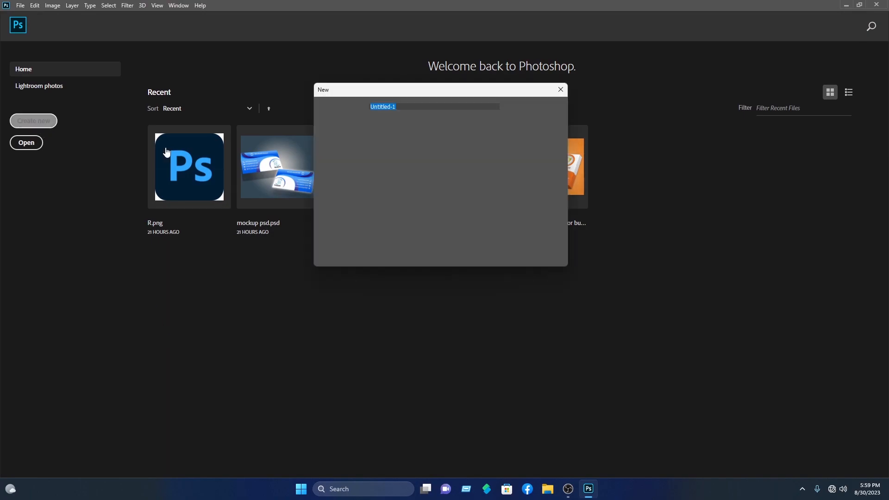
left_click_drag(465, 95, 513, 106)
left_click(518, 158)
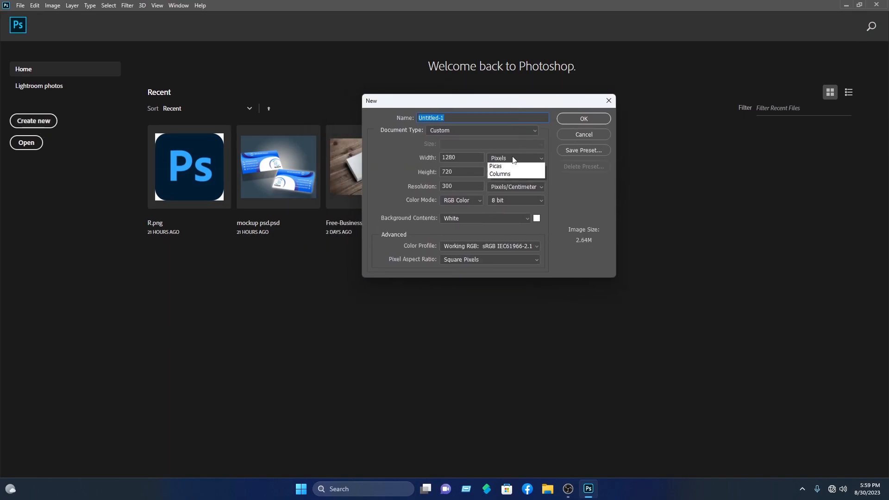
left_click(512, 174)
left_click(514, 187)
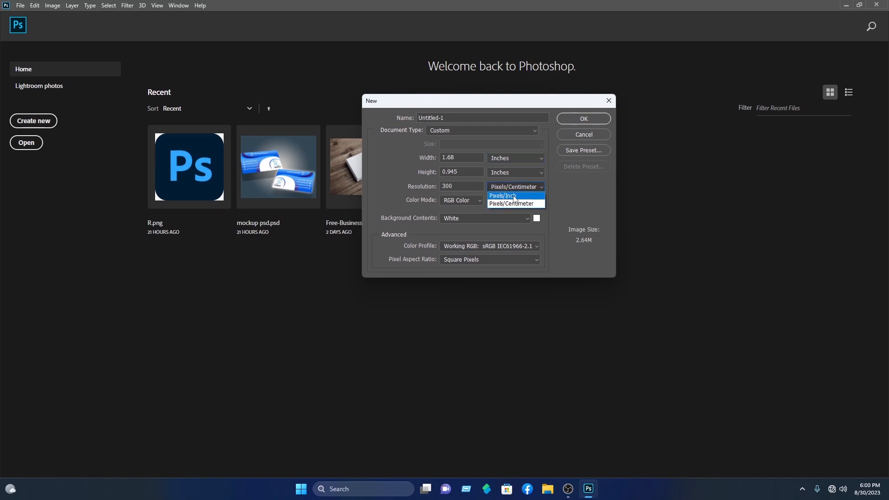
left_click(511, 196)
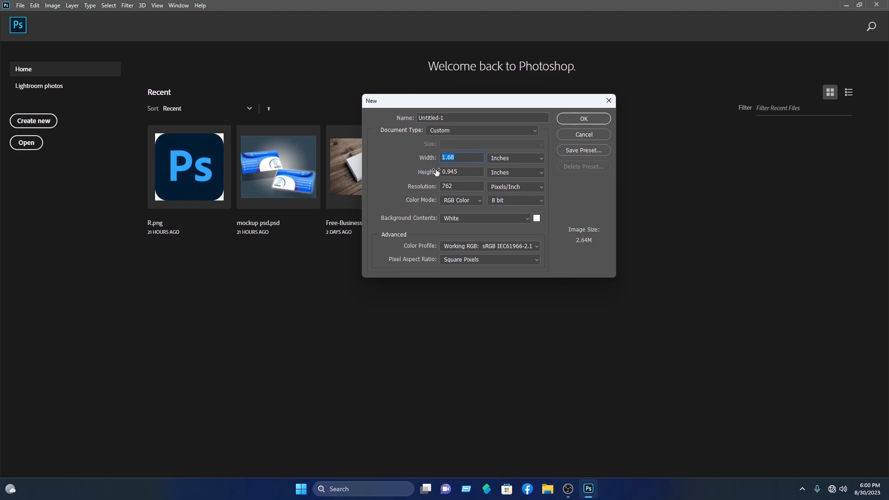
type("3.5")
key("Tab")
type("2")
key("Tab")
type("300")
left_click(604, 118)
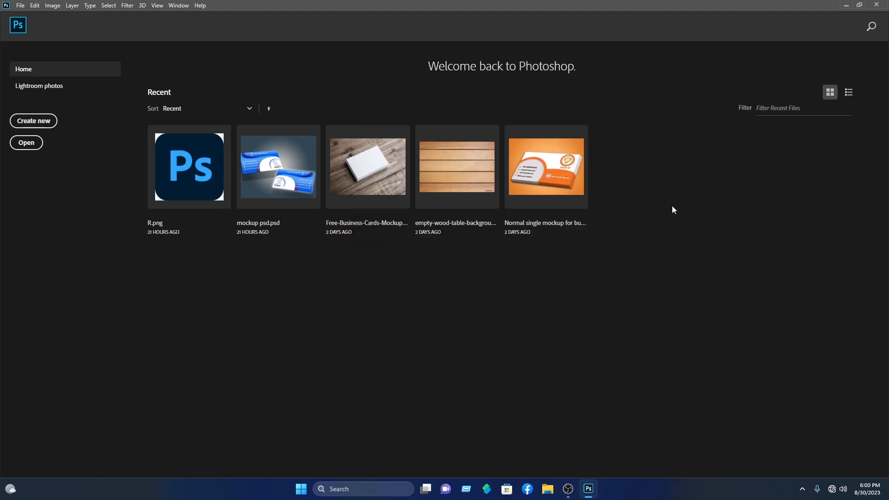
With the Pen tool in Shape mode, draw a curved horn shape up from the card's bottom edge
scroll(402, 196, "up", 5)
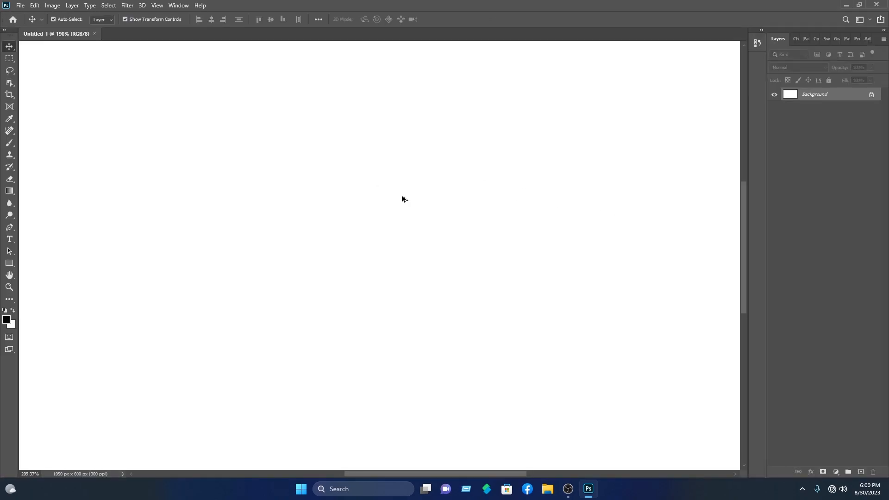
scroll(411, 190, "down", 3)
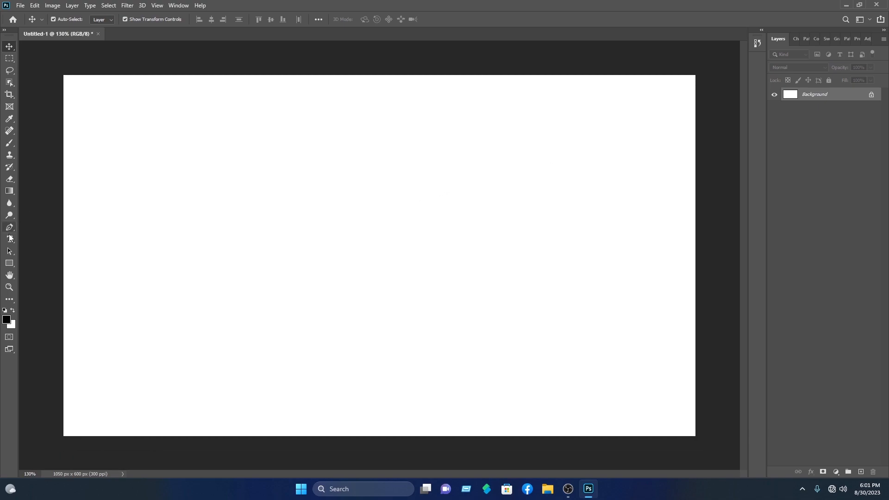
left_click(14, 227)
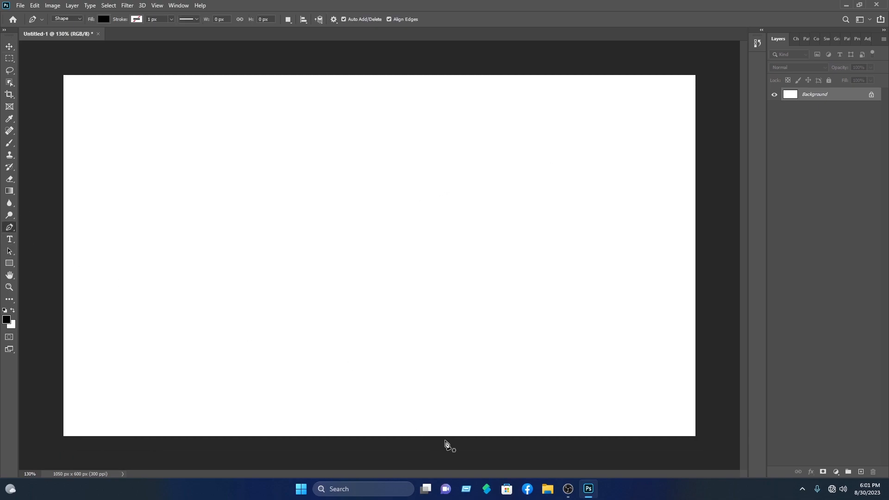
left_click(465, 436)
left_click_drag(443, 163, 354, 2)
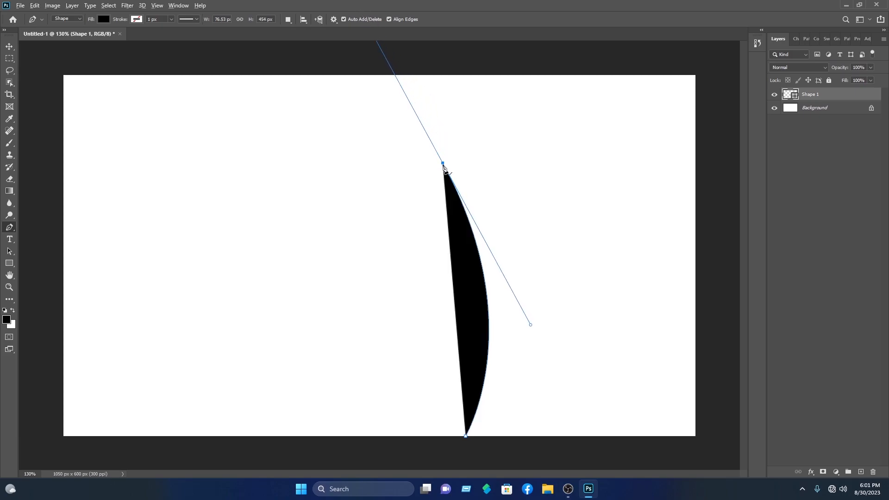
left_click(443, 164)
left_click_drag(518, 437, 441, 490)
scroll(494, 468, "down", 4)
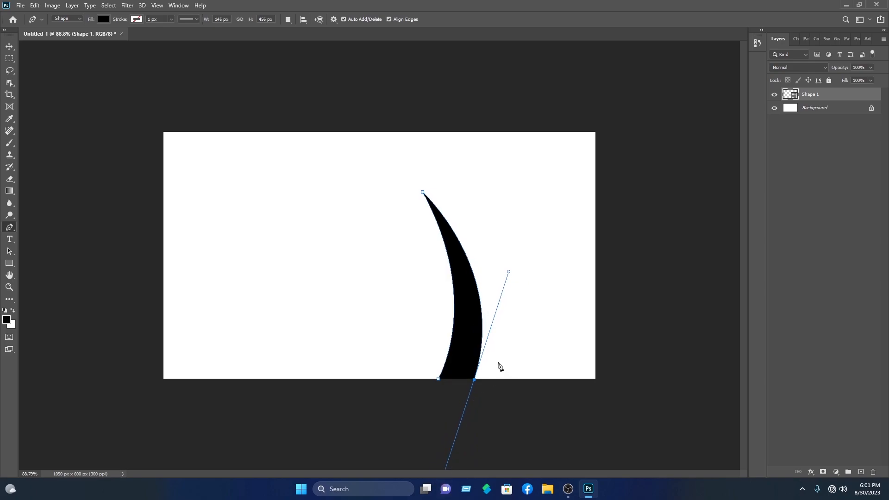
Close the horn path and set its fill to pure red #ff0000
left_click(474, 380, "alt")
left_click(442, 417)
left_click(439, 379)
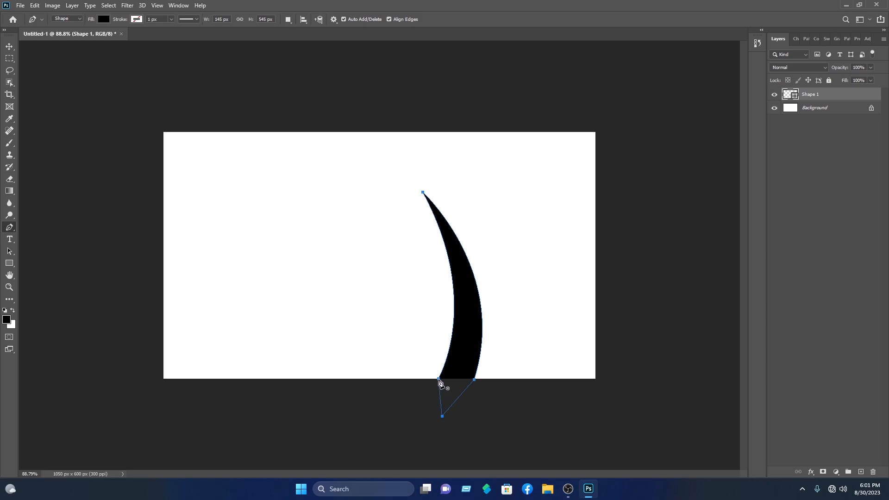
left_click(104, 19)
left_click(162, 38)
left_click(439, 112)
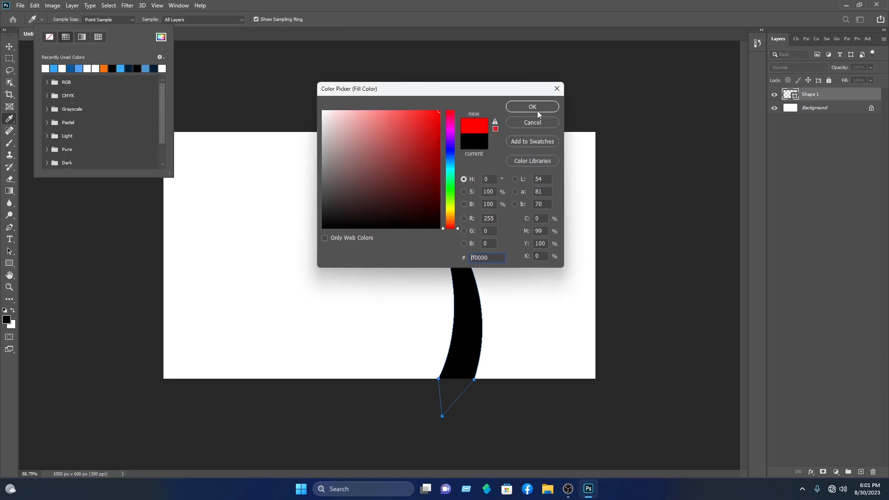
left_click(537, 110)
Straighten the red horn and Alt-drag a duplicate just to its right
left_click(10, 47)
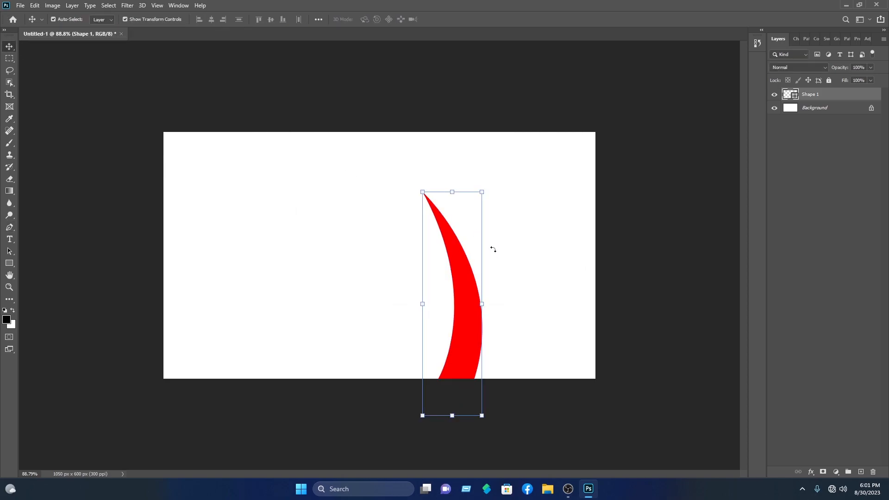
left_click_drag(493, 249, 565, 277)
left_click_drag(530, 184, 507, 30)
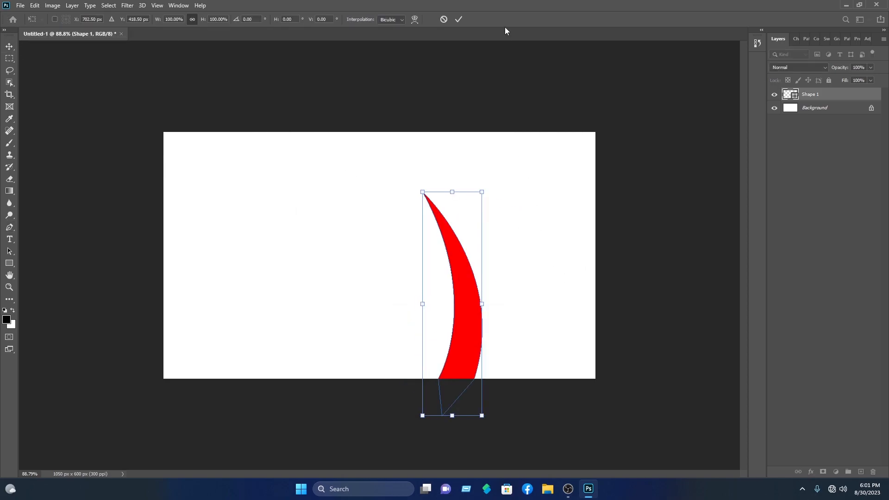
left_click(458, 19)
key("ctrl+plus")
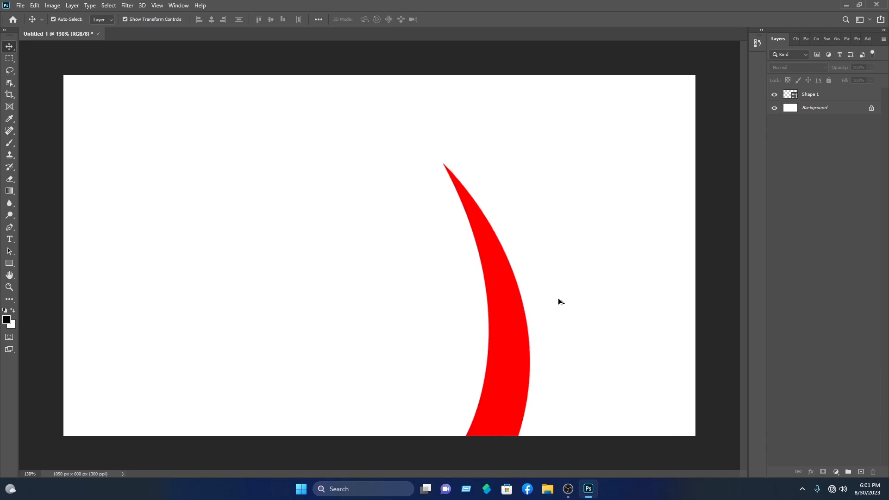
left_click(518, 341)
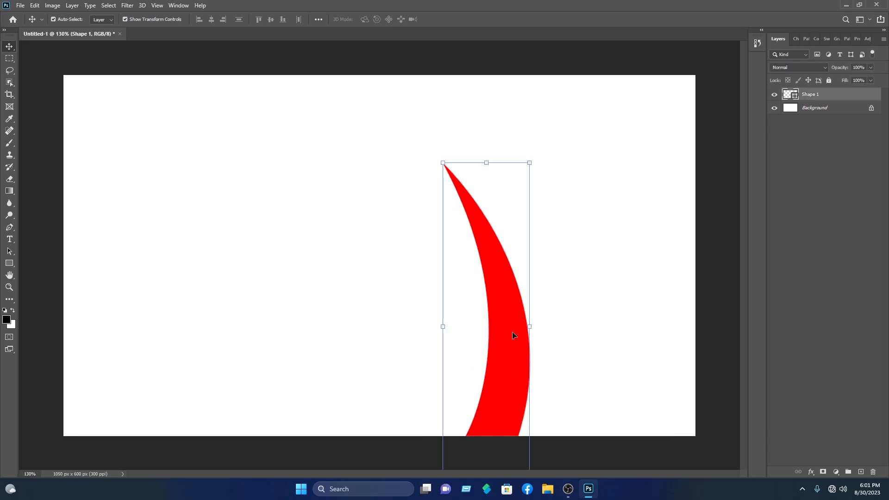
left_click_drag(513, 335, 570, 343)
Warp the copied horn so its tip sweeps higher and further left
right_click(570, 342)
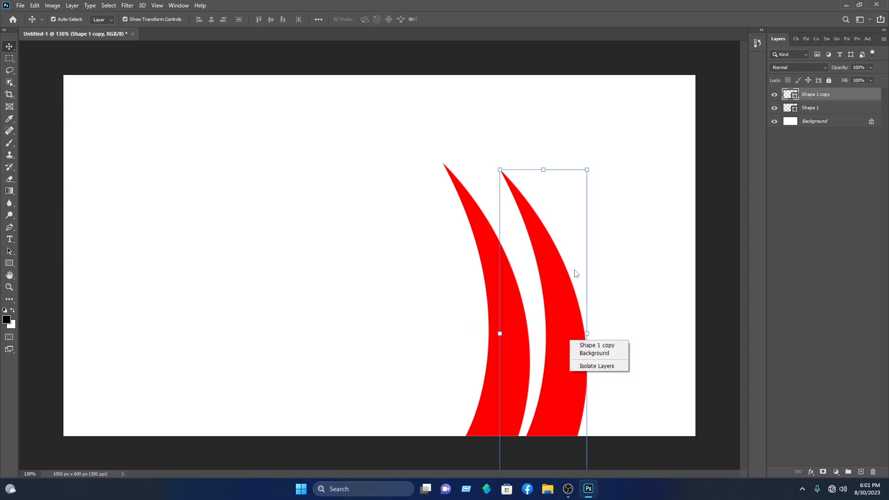
key("Escape")
key("ctrl+t")
right_click(562, 366)
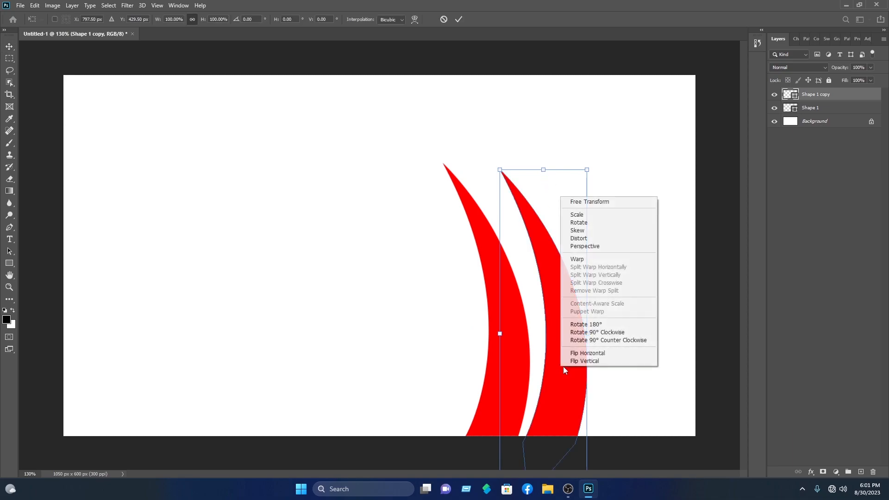
left_click(592, 260)
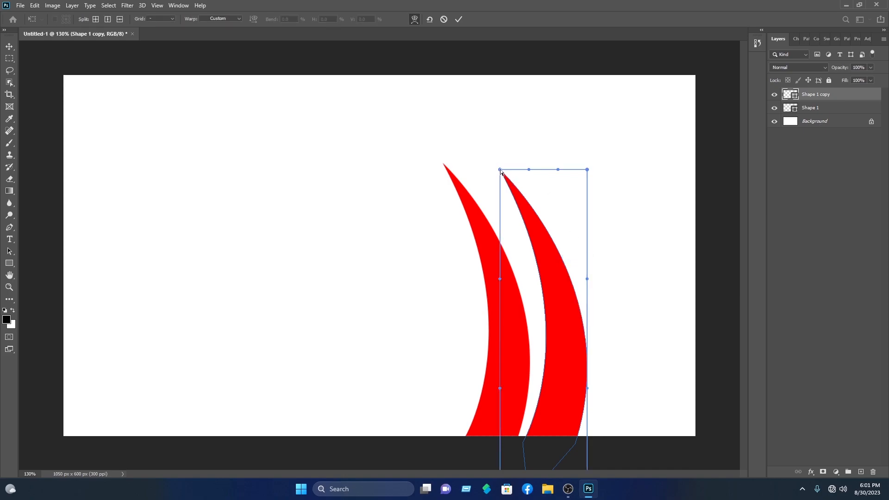
left_click_drag(500, 170, 445, 135)
left_click_drag(500, 280, 414, 324)
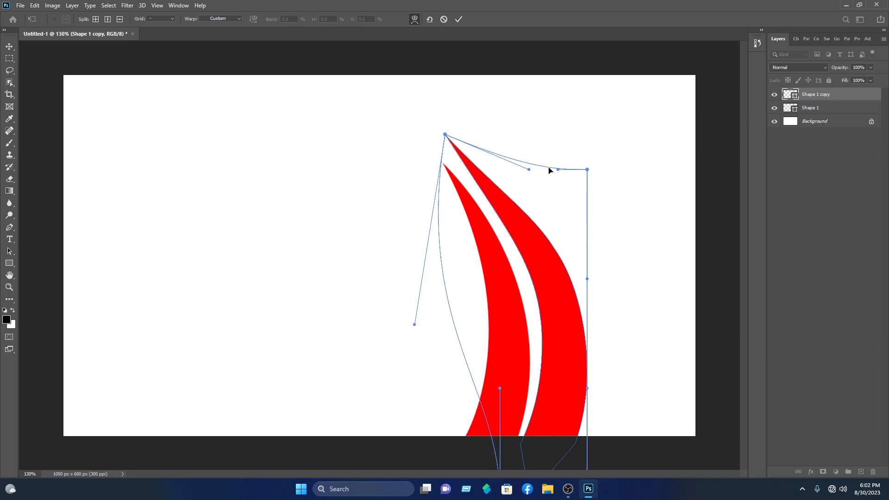
left_click_drag(556, 172, 528, 172)
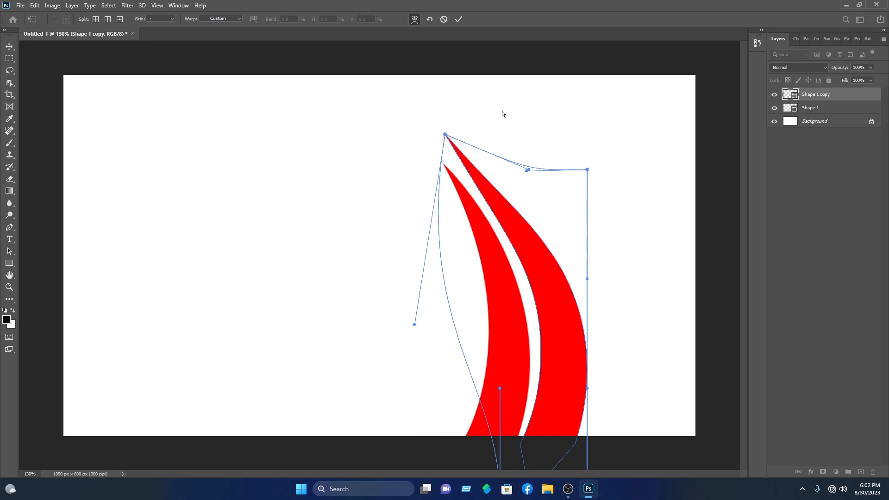
left_click(458, 19)
Select both red horns and move them together toward the card's right edge
left_click(659, 349)
left_click_drag(647, 340, 463, 337)
left_click_drag(522, 343, 573, 339)
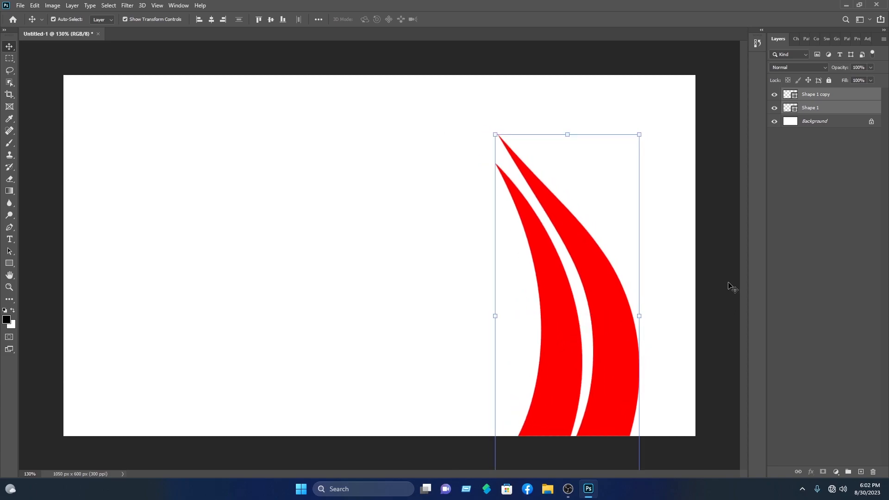
left_click(729, 286)
Draw a red rounded rectangle at the upper left with 32 px corner radius
left_click(11, 262)
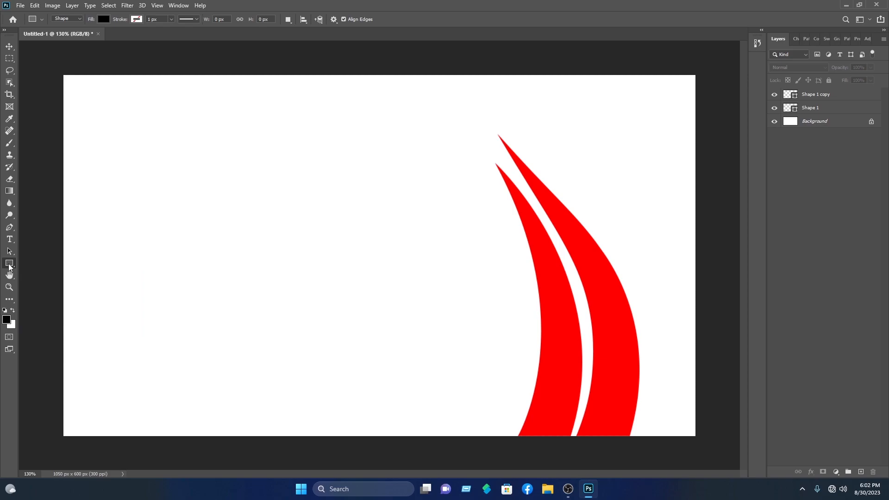
right_click(9, 264)
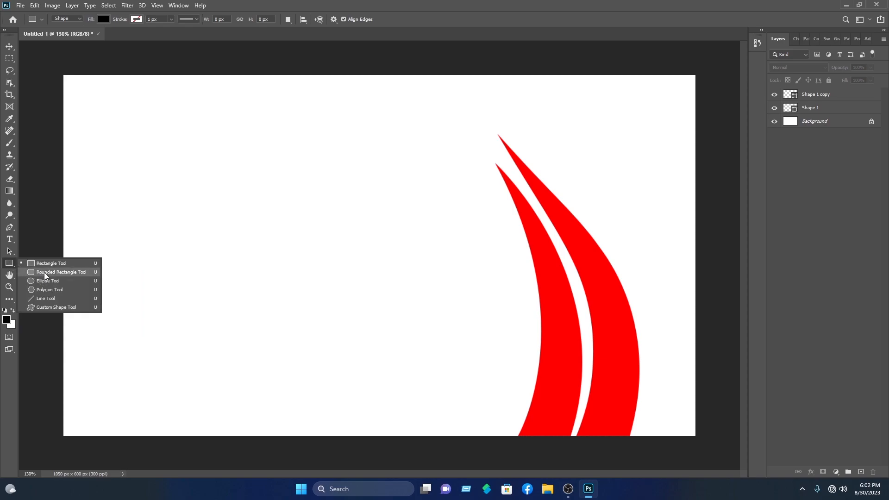
left_click(44, 273)
left_click_drag(65, 61, 161, 173)
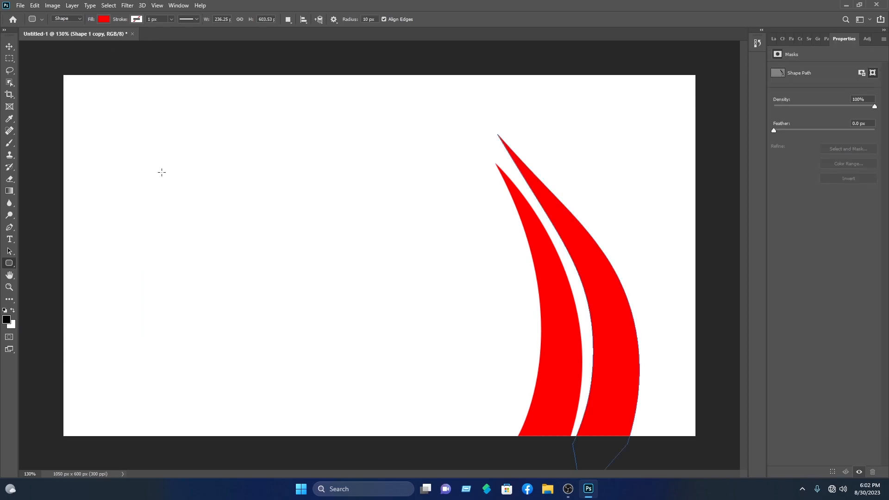
left_click_drag(125, 143, 351, 277)
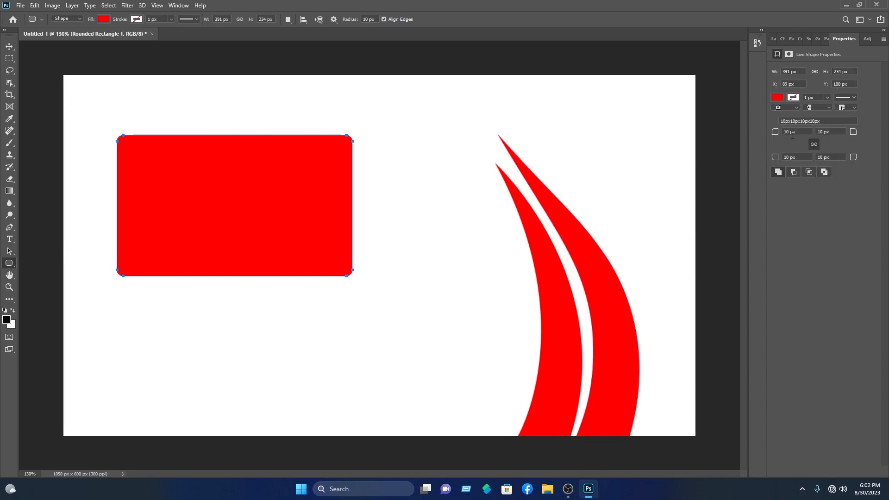
left_click_drag(776, 134, 787, 141)
Rotate the rectangle about 30° anticlockwise and push it into the top-left corner
left_click(9, 46)
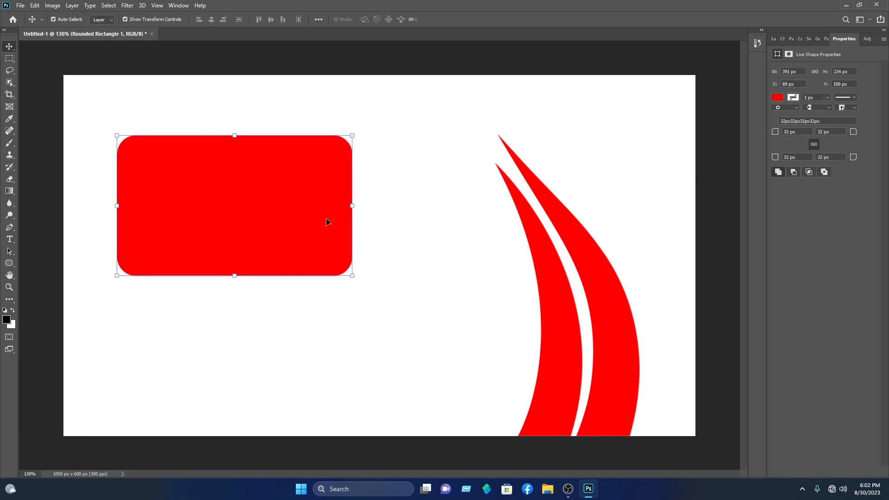
left_click_drag(360, 130, 306, 78)
left_click_drag(285, 226, 226, 83)
Commit the rectangle placement, nudge it higher, and fill the rectangle copy blue #0072ff
left_click(458, 19)
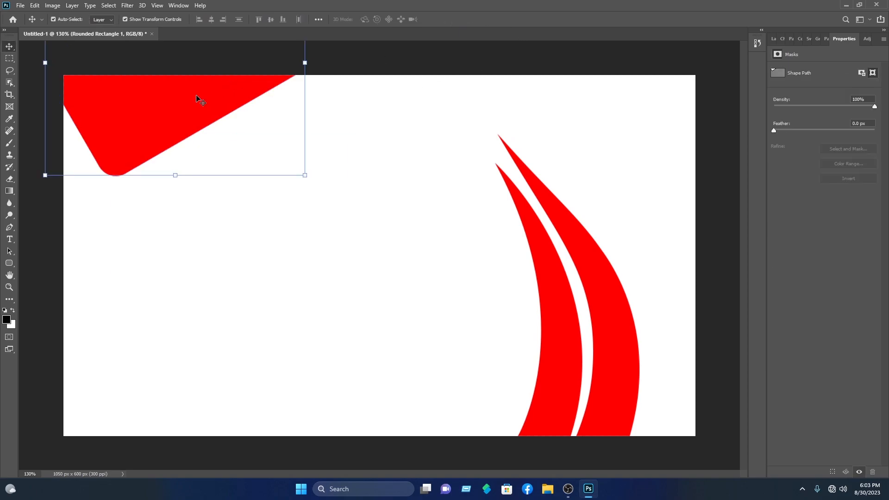
left_click_drag(198, 98, 198, 81)
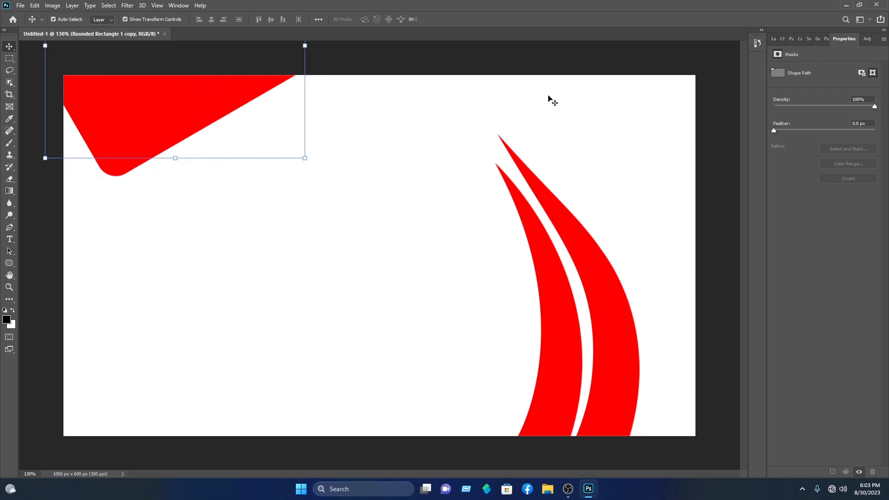
left_click(774, 39)
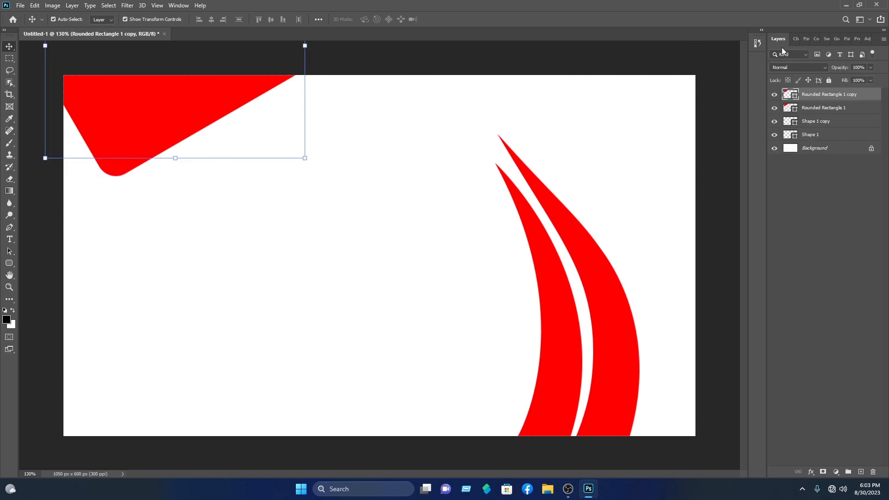
double_click(791, 95)
left_click(457, 157)
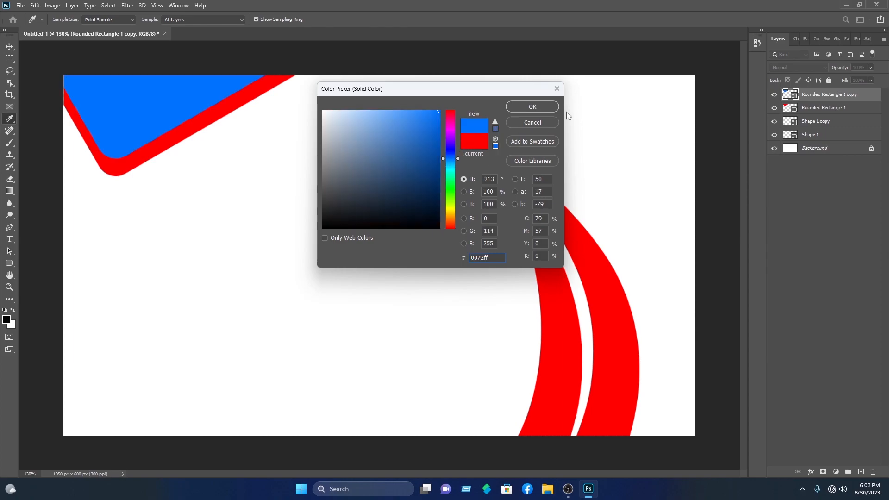
left_click(548, 109)
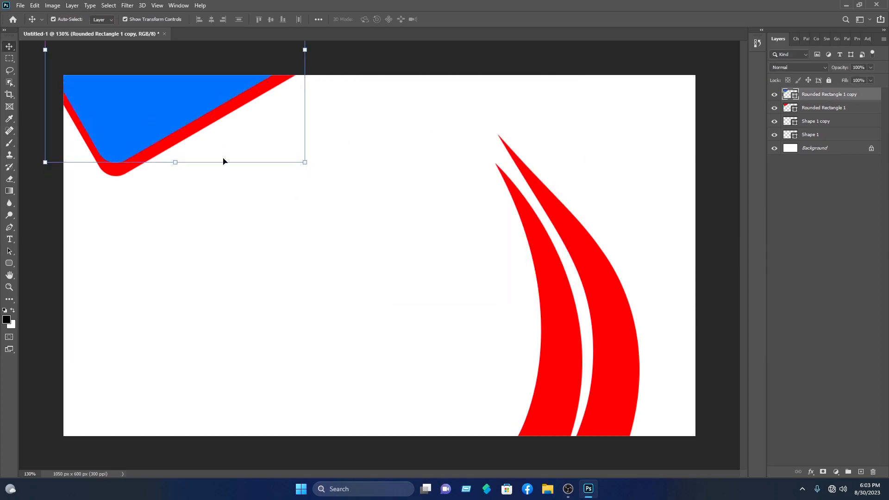
Shift both rounded rectangles up and left, and move the red curves slightly right
left_click_drag(197, 197, 139, 118)
left_click_drag(139, 116, 137, 110)
left_click_drag(509, 379, 633, 364)
left_click(671, 143)
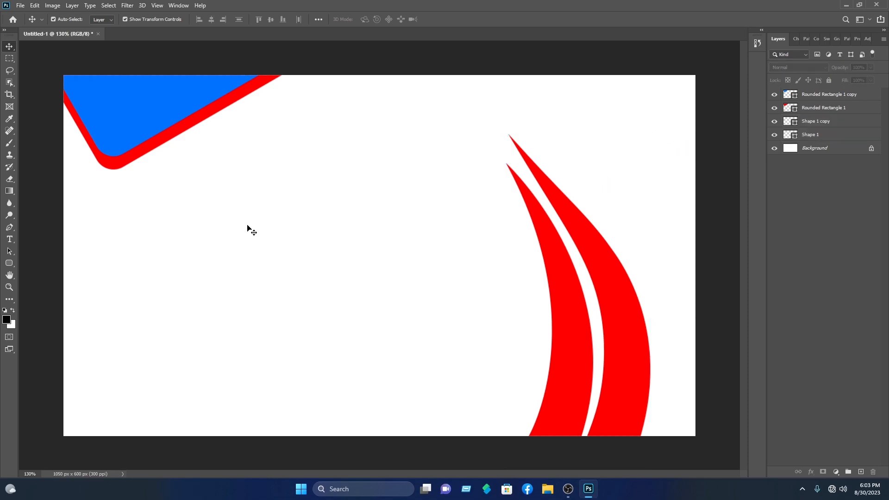
left_click_drag(485, 365, 640, 353)
Draw a 178 × 178 px circle in the lower middle, just left of the curves
left_click(464, 319)
left_click(8, 263)
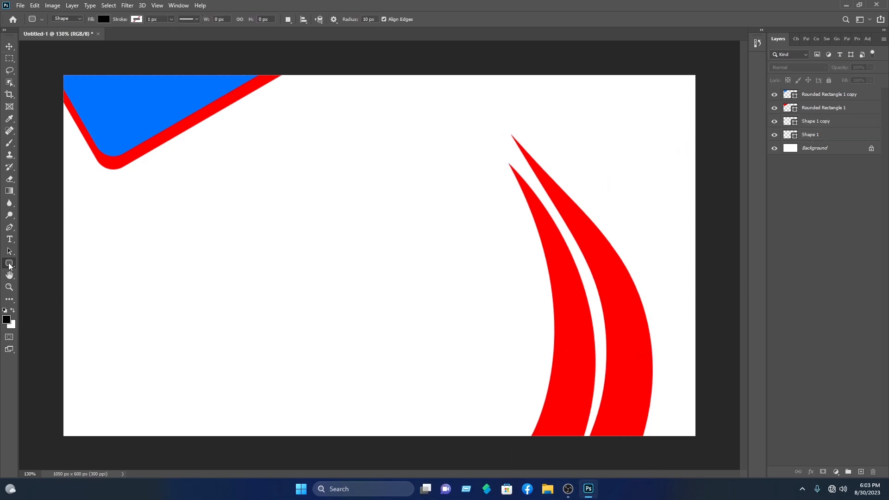
right_click(10, 266)
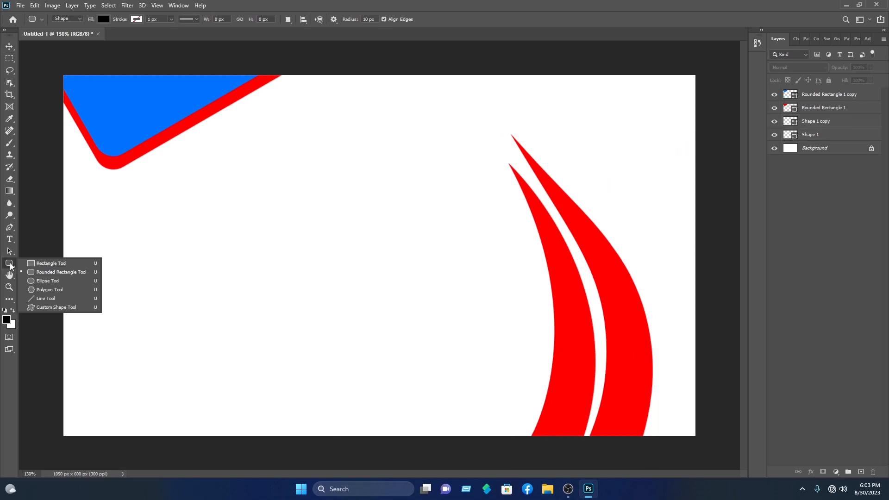
left_click(42, 282)
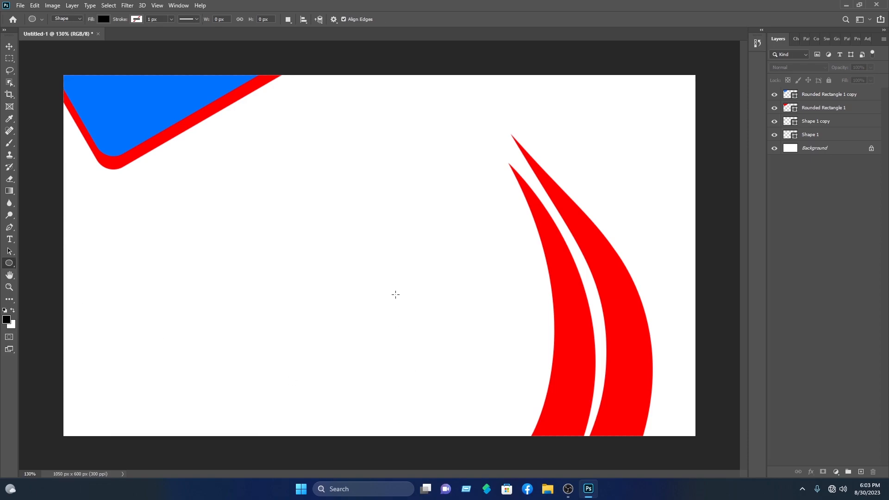
left_click_drag(404, 288, 511, 430)
key("v")
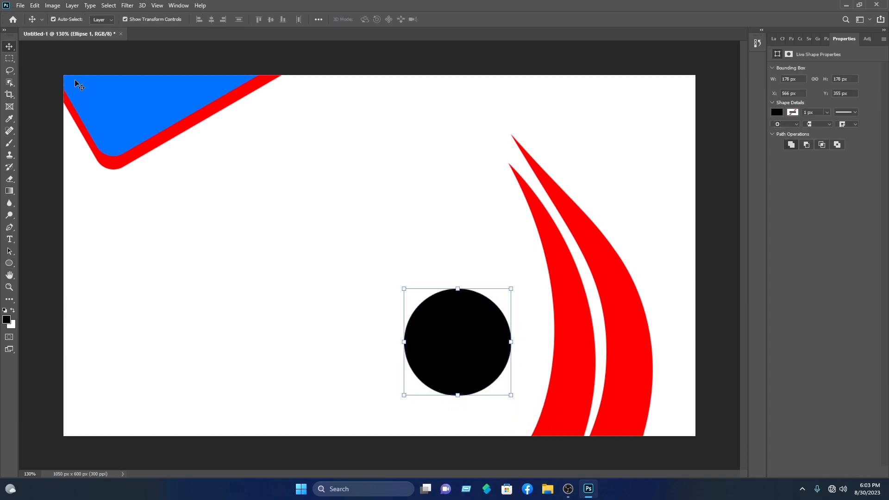
mouse_move(463, 330)
left_mouse_down()
mouse_move(452, 335)
mouse_move(459, 331)
left_mouse_up()
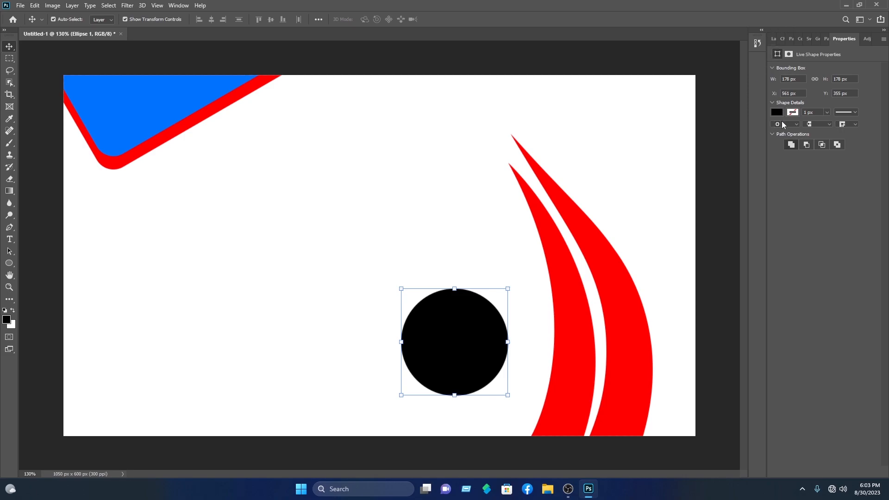
Fill the circle vivid blue #1e00ff
left_click(777, 113)
left_click(877, 131)
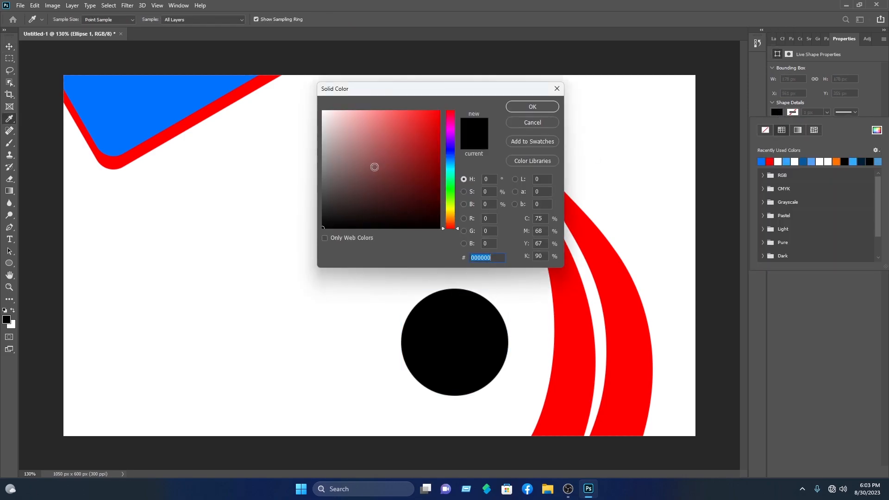
left_click(449, 147)
left_click_drag(419, 125, 603, 67)
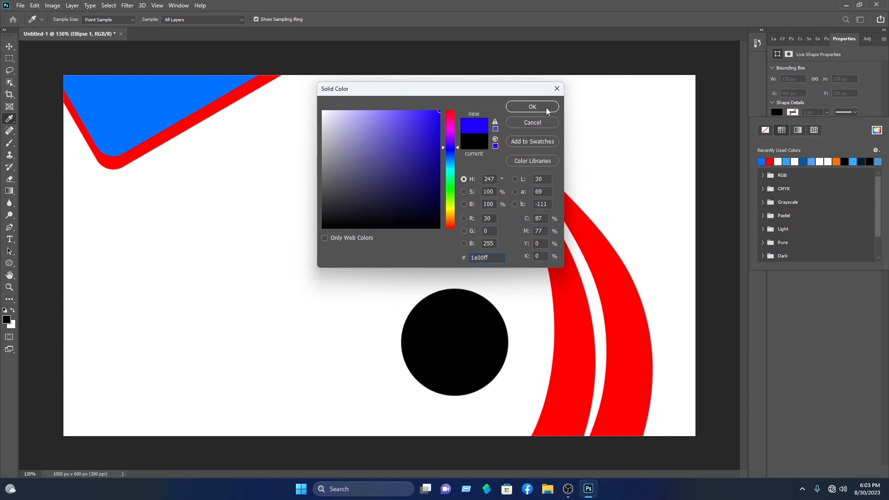
left_click(532, 107)
left_click(441, 347)
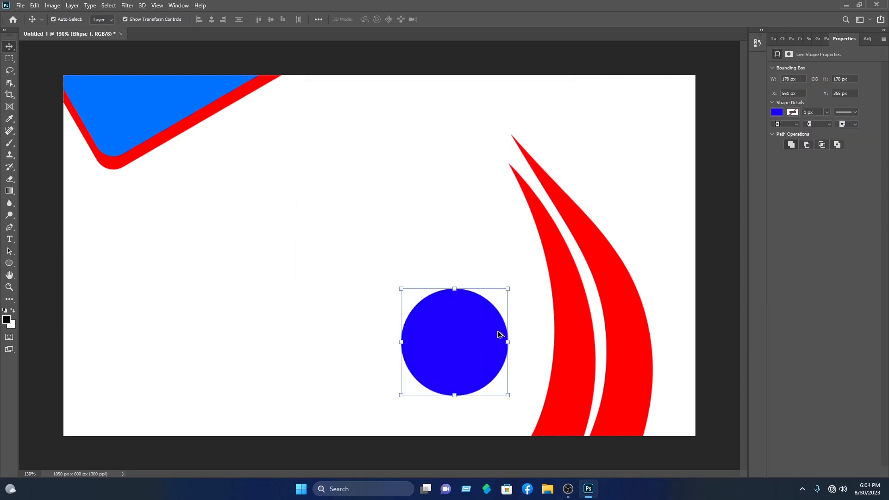
Duplicate the blue circle, shrink the copy to 141.84 px, and centre it inside
left_click_drag(489, 334, 463, 339)
left_click_drag(508, 288, 487, 310)
left_click_drag(456, 357, 467, 352)
left_click(459, 19)
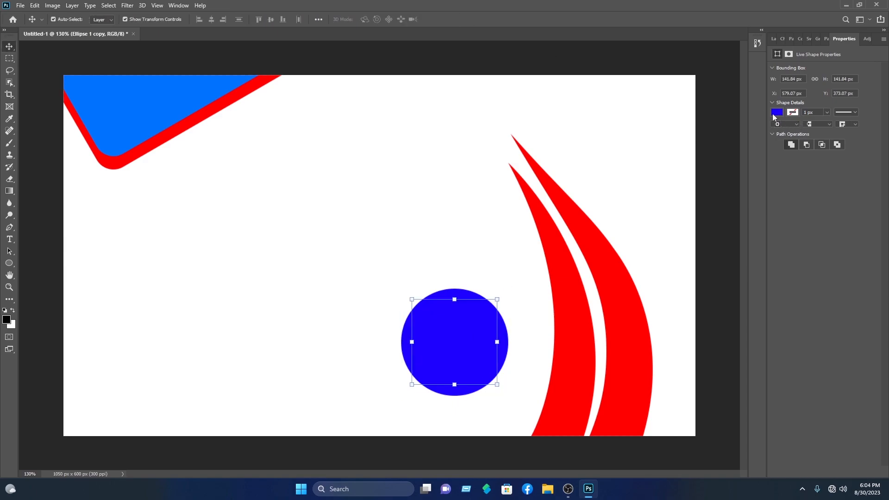
Fill the smaller circle dark navy, then select the outer red curve
left_click(777, 112)
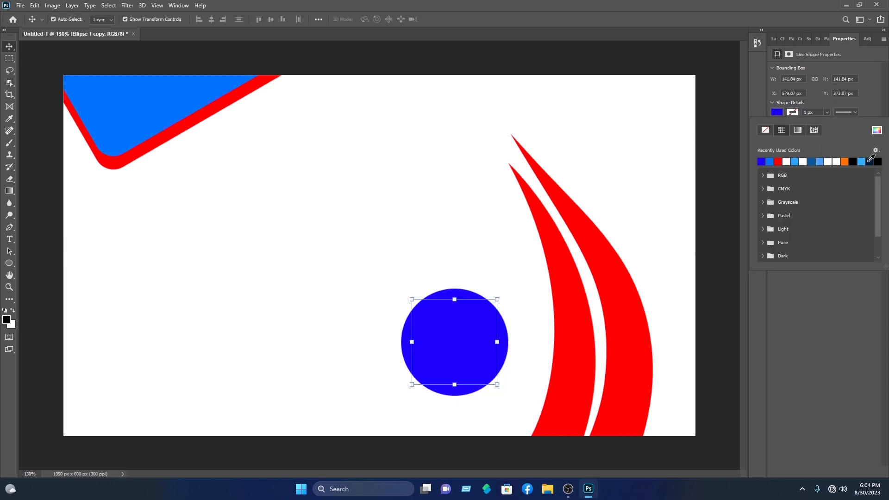
left_click(869, 161)
left_click(9, 47)
left_click(153, 369)
left_click(620, 314)
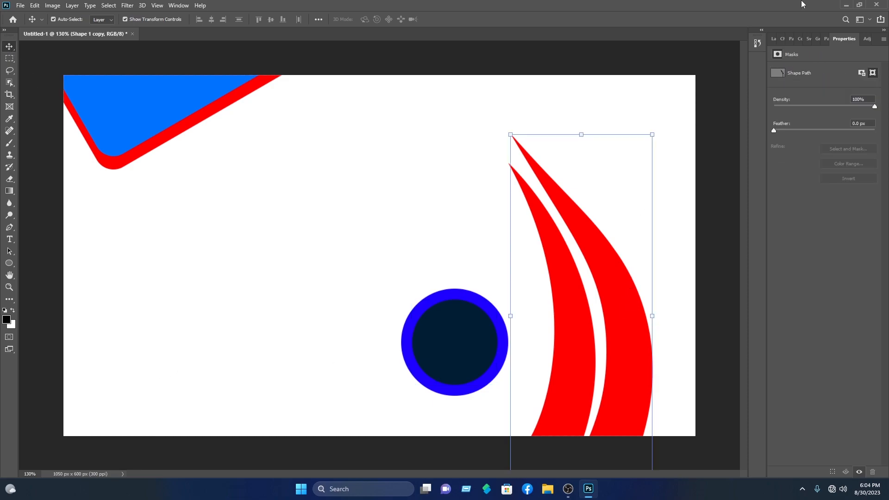
left_click(776, 38)
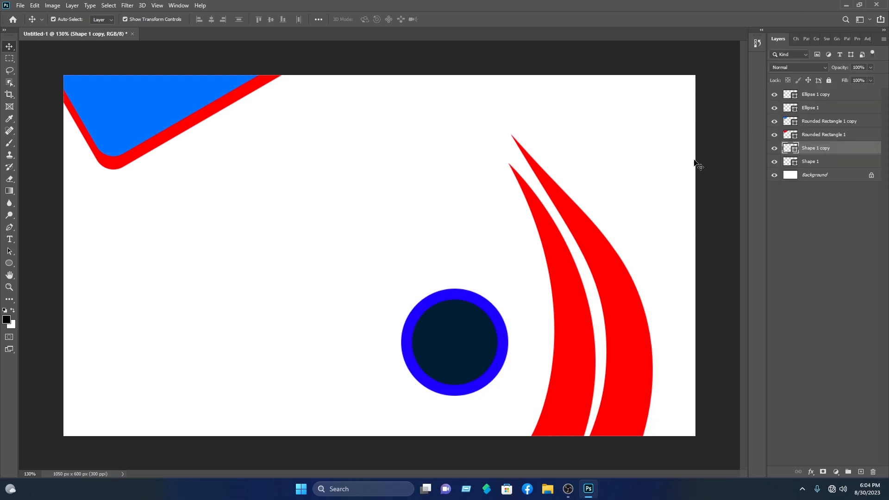
Give the Shape 1 copy layer a Gradient Overlay using the Blues > Blue_23 preset
right_click(827, 151)
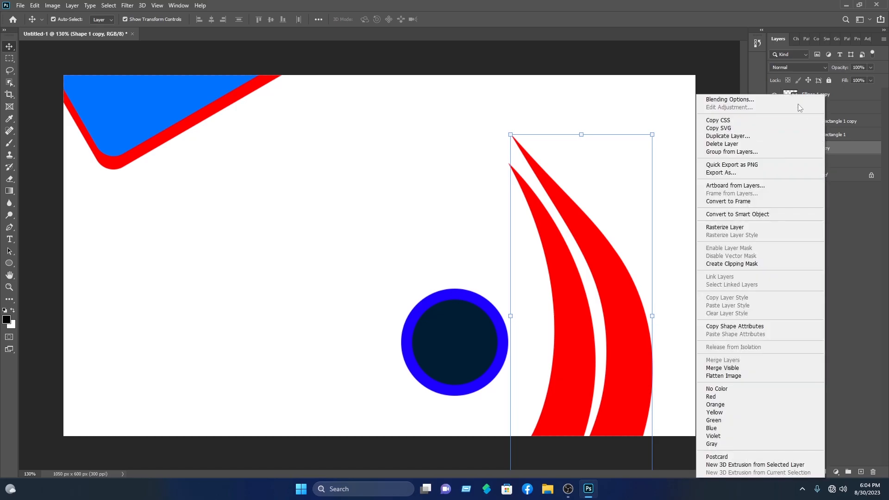
left_click(768, 100)
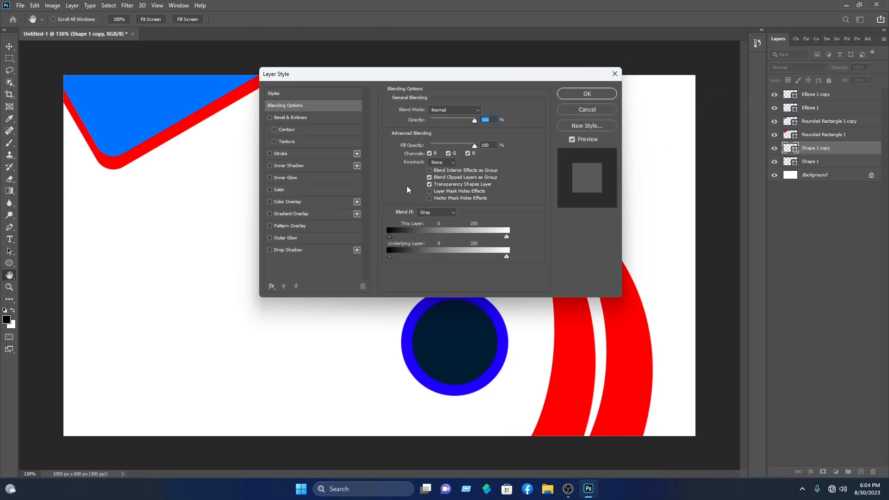
left_click(297, 213)
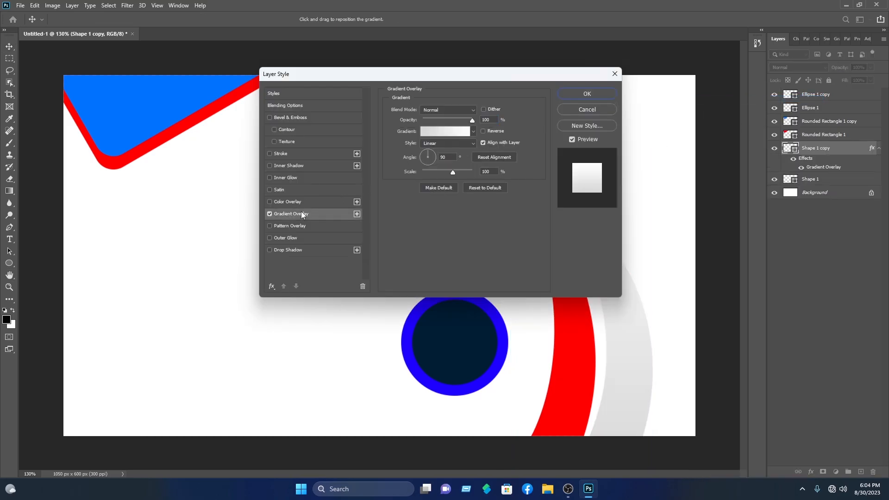
left_click(444, 132)
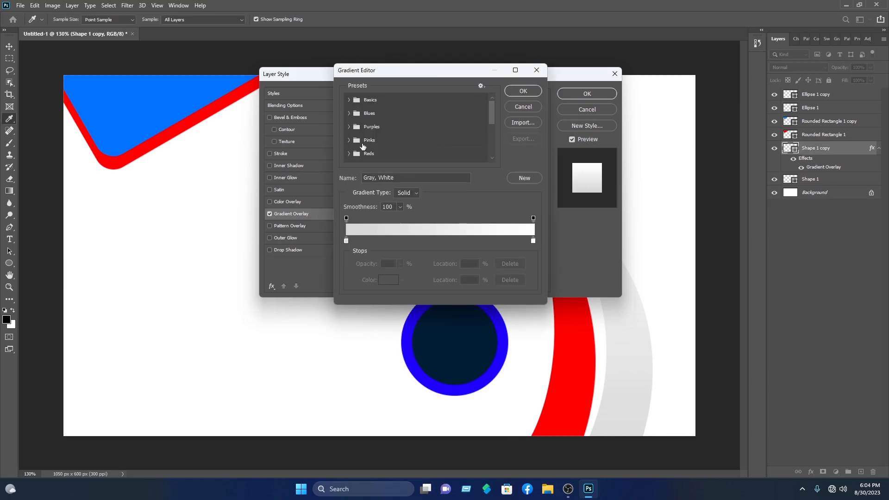
left_click_drag(452, 74, 509, 94)
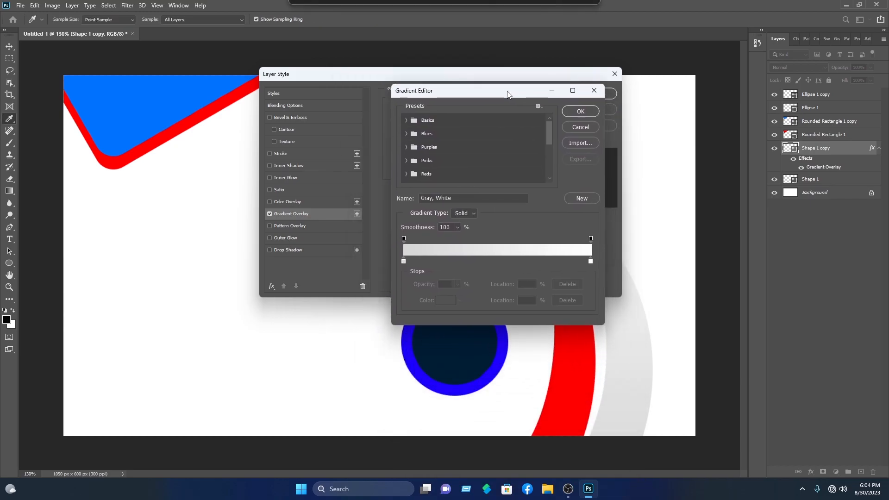
left_click(407, 135)
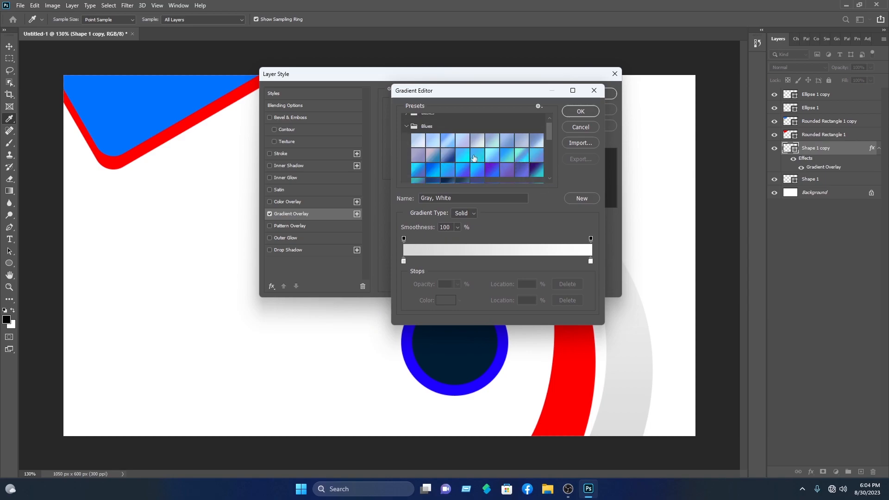
left_click(475, 170)
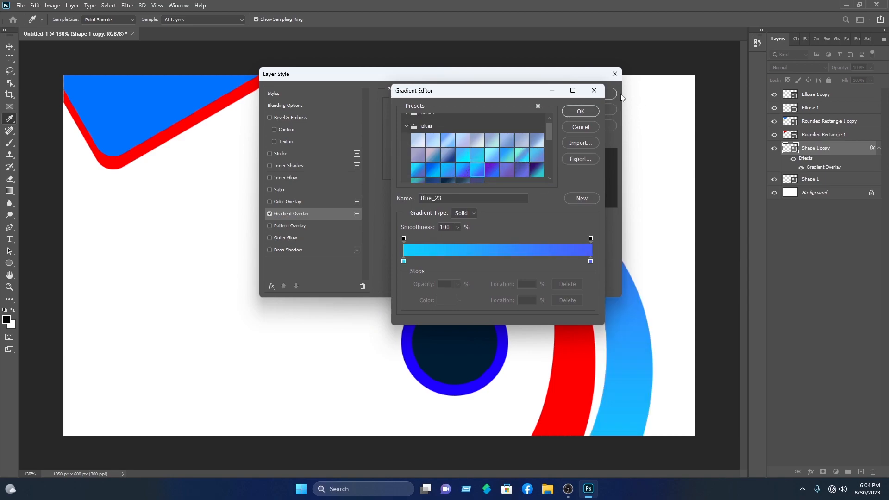
left_click(586, 111)
left_click(603, 98)
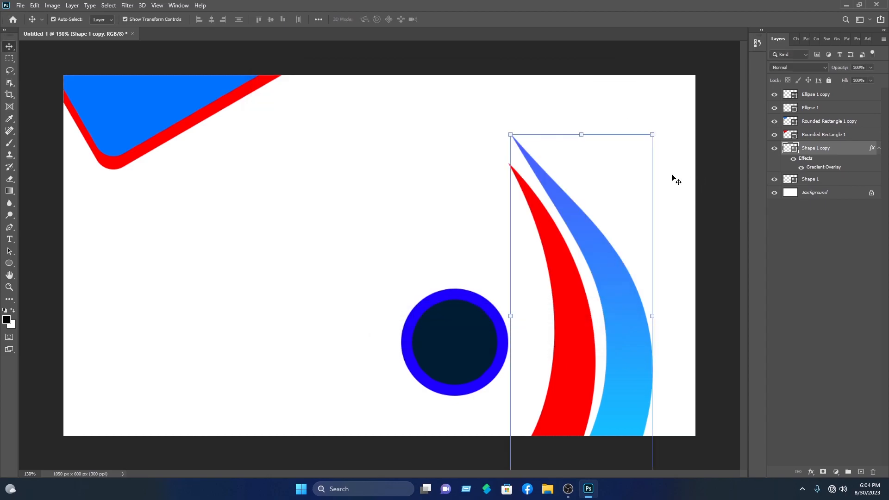
left_click(683, 187)
left_click(577, 332)
Give Shape 1 a Gradient Overlay with reversed blue-cyan stops at 12% and 91%
right_click(814, 180)
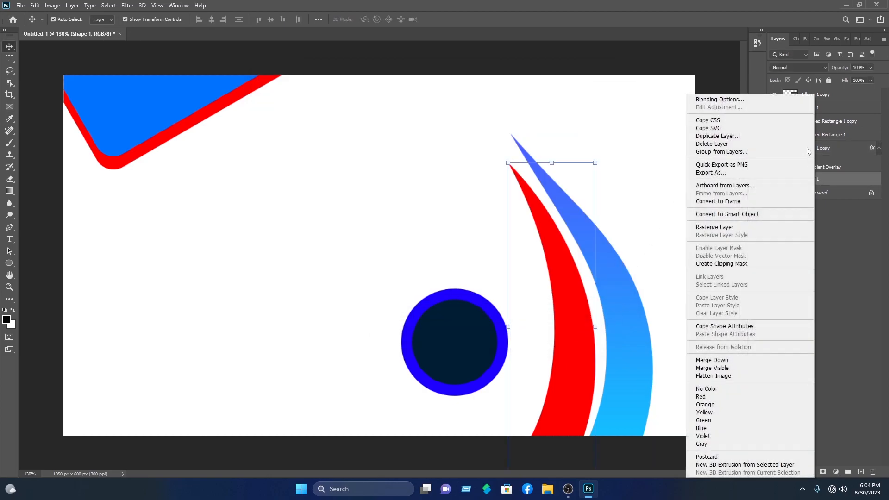
left_click(722, 99)
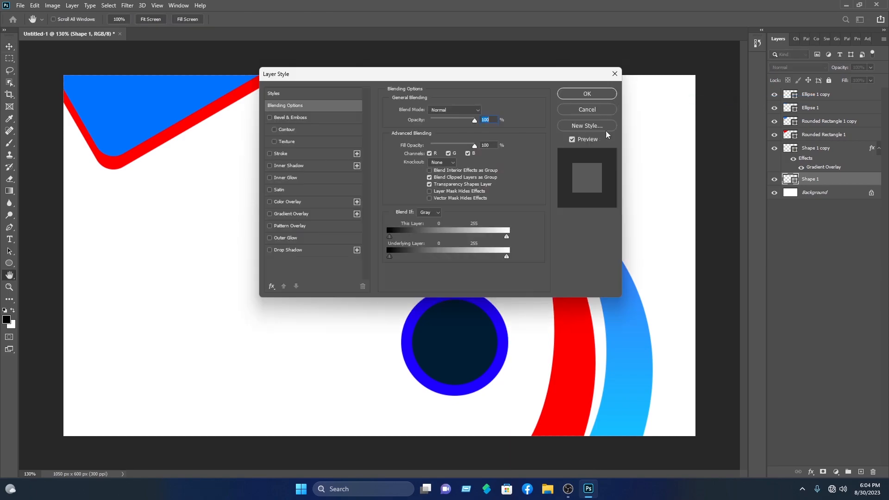
left_click(286, 214)
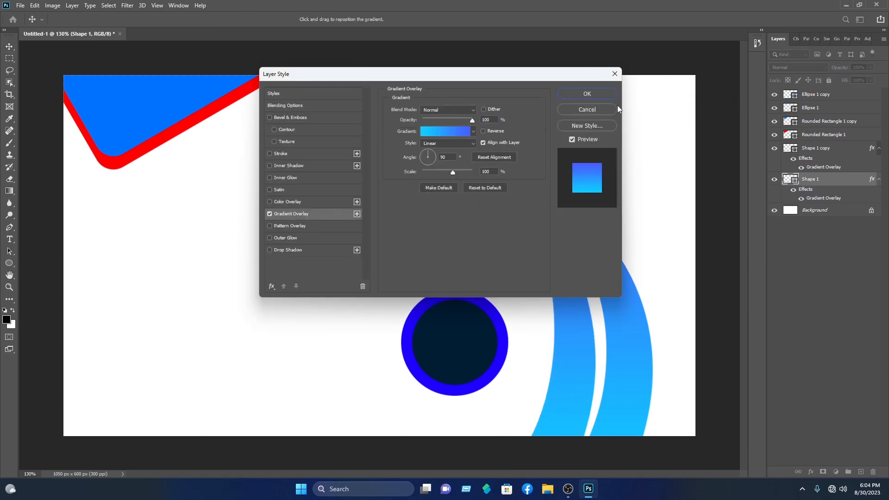
left_click(443, 129)
left_click_drag(403, 261, 426, 264)
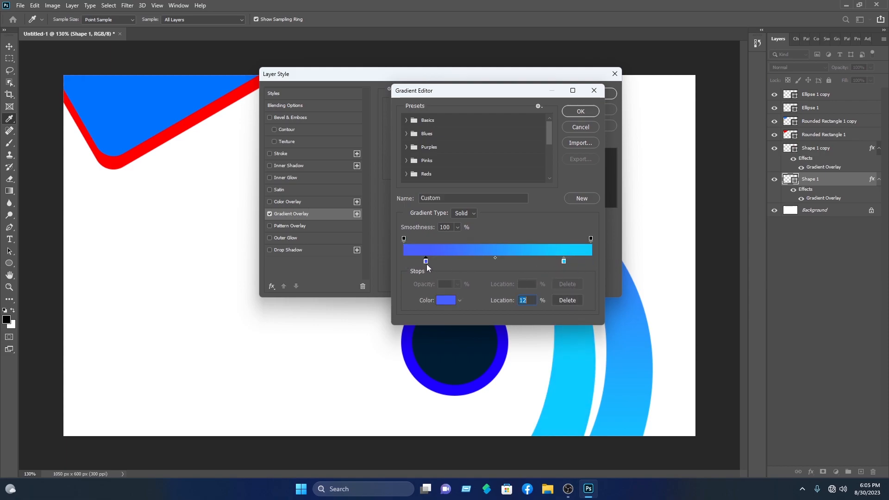
left_click_drag(565, 262, 574, 263)
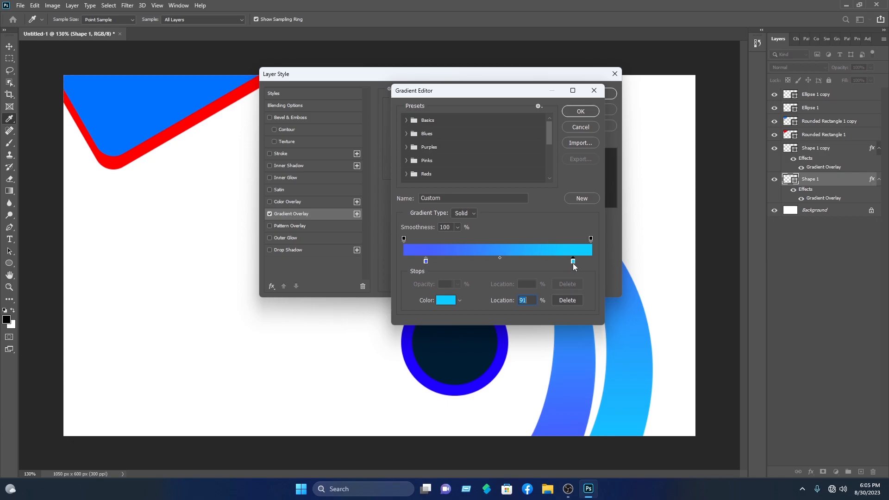
left_click(582, 115)
left_click(612, 94)
left_click(652, 124)
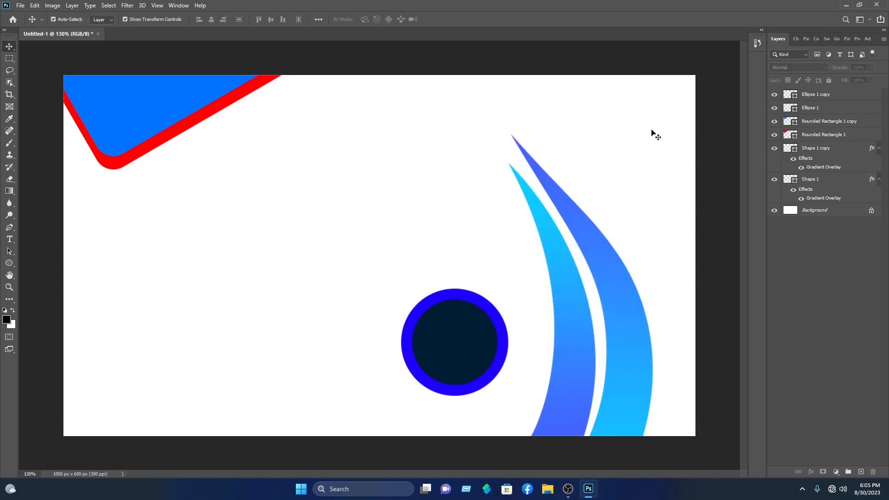
left_click(830, 121)
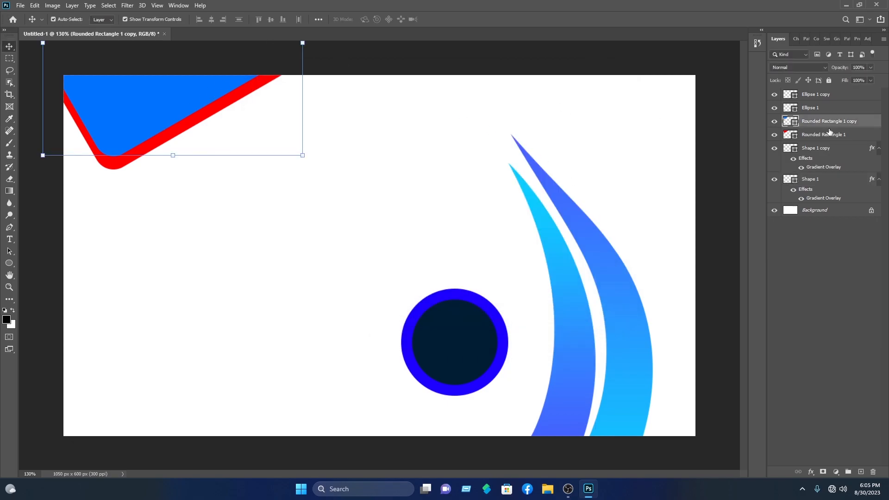
Add a Gradient Overlay style to the Rounded Rectangle 1 copy corner shape
right_click(831, 133)
left_click(844, 124)
left_click(842, 122)
right_click(842, 121)
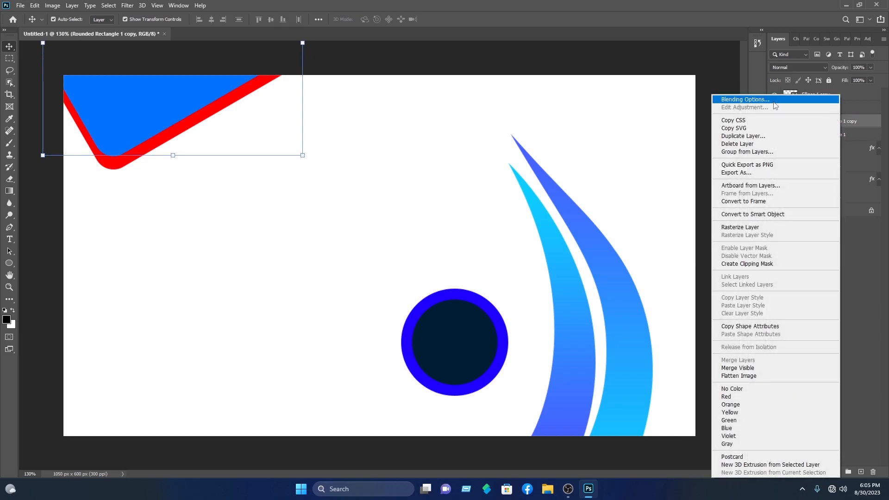
left_click(783, 100)
left_click(320, 214)
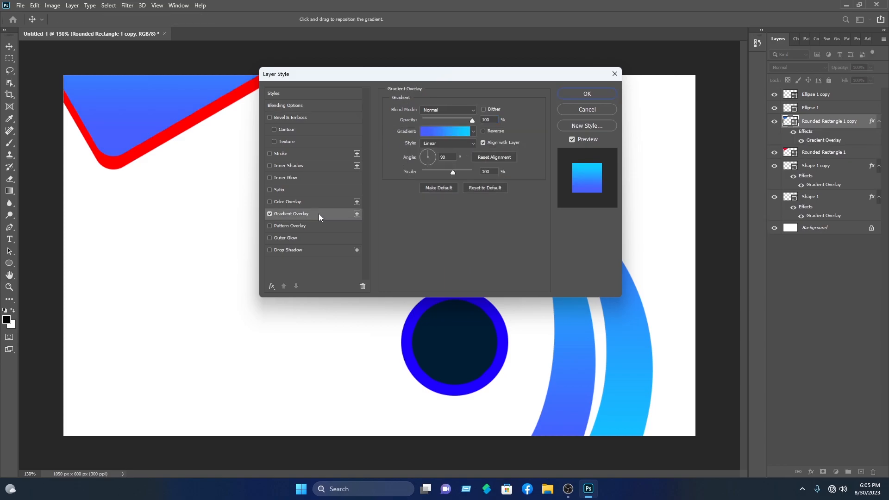
Apply a Blues preset gradient, remove its right stop, and confirm the cyan-to-blue overlay
left_click(462, 133)
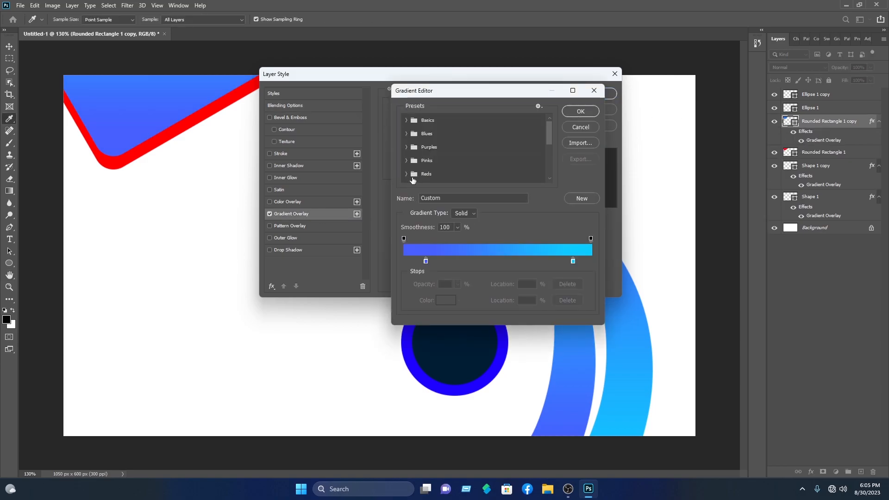
left_click(406, 133)
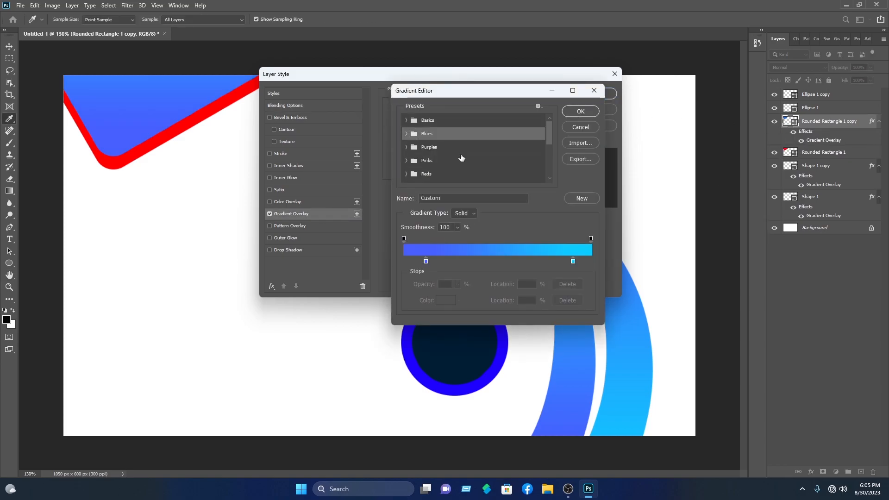
left_click(405, 134)
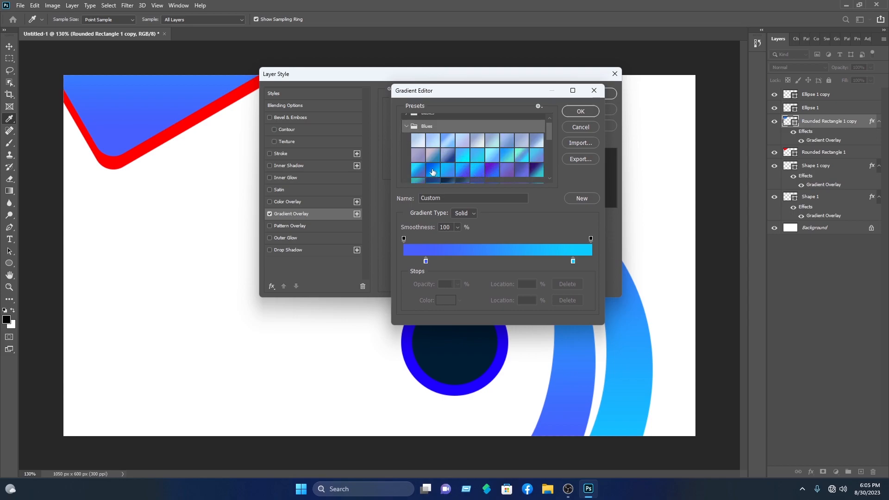
left_click(432, 170)
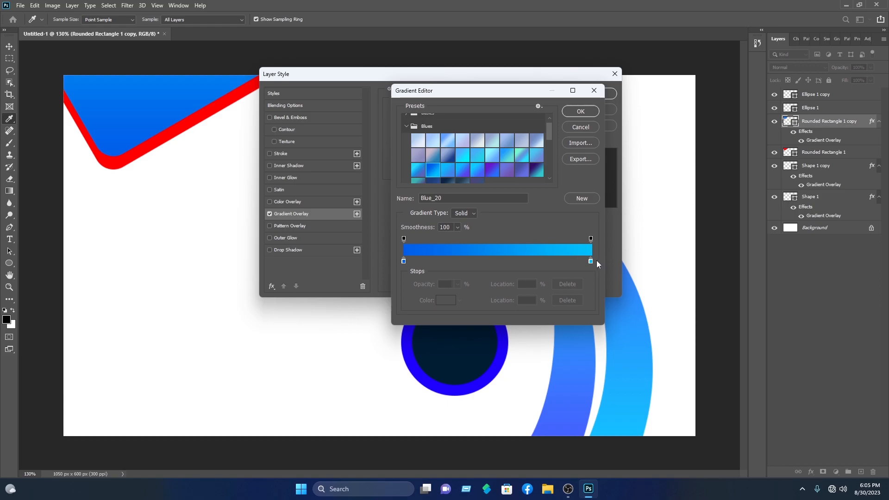
left_click_drag(591, 262, 471, 262)
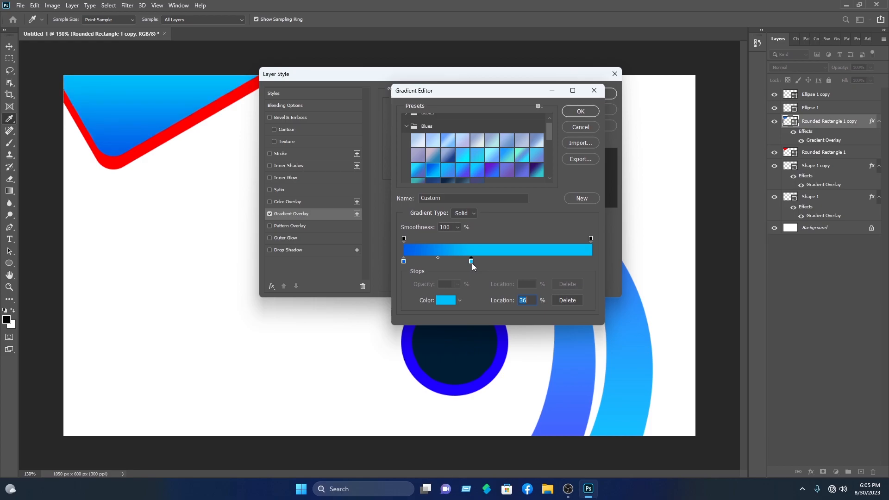
left_click(581, 111)
left_click(596, 93)
left_click(651, 93)
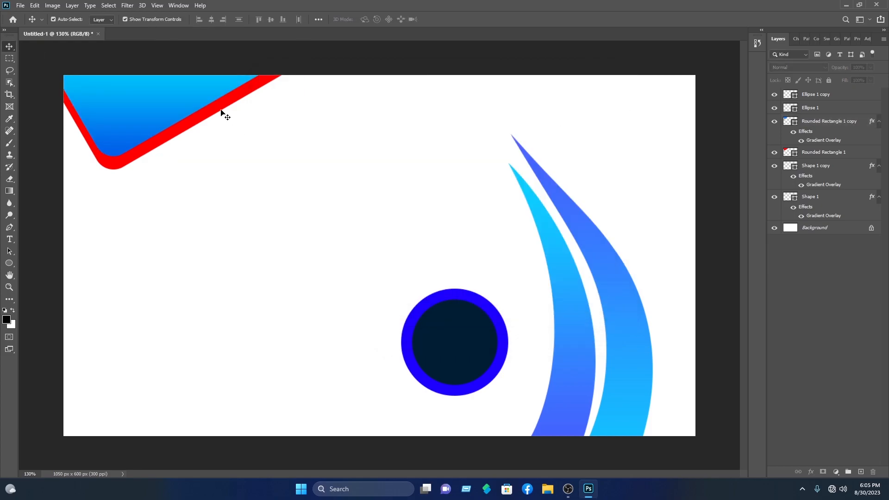
left_click(223, 111)
Give Rounded Rectangle 1 a cyan-to-dark-blue gradient overlay (stops 8%, 20%) and a drop shadow
right_click(803, 154)
left_click(743, 98)
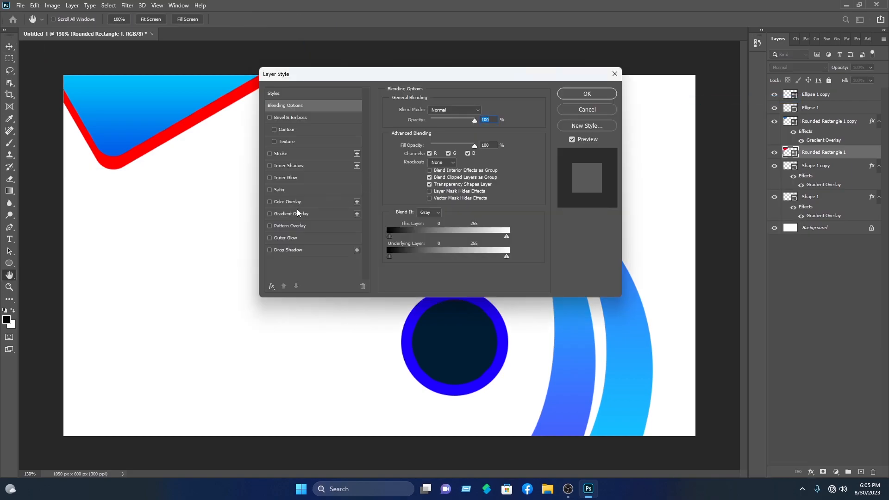
left_click(291, 214)
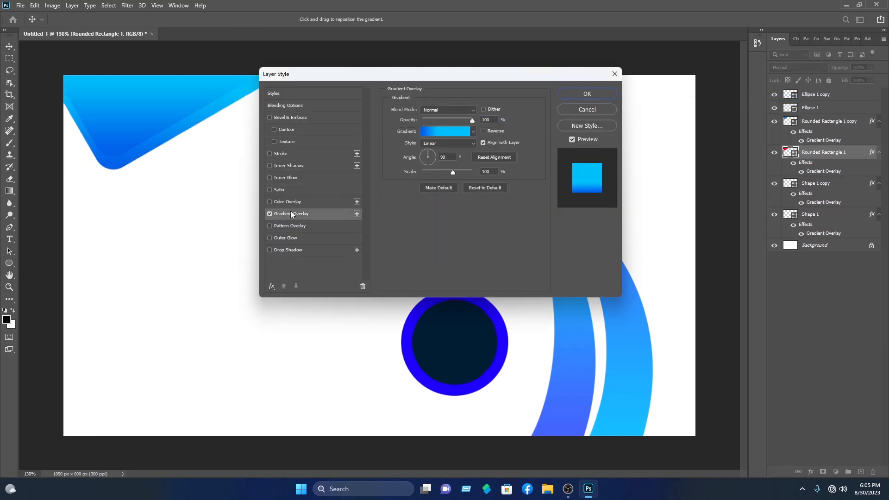
left_click(428, 135)
left_click_drag(399, 262, 579, 265)
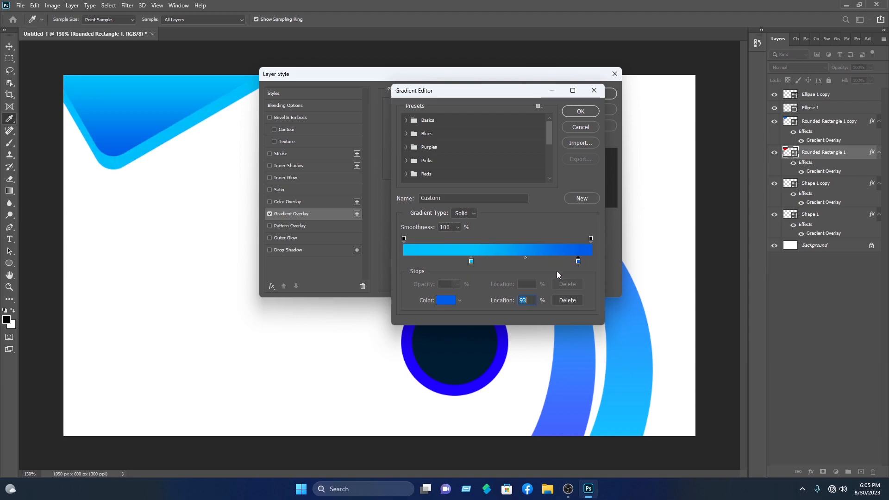
left_click_drag(472, 260, 419, 262)
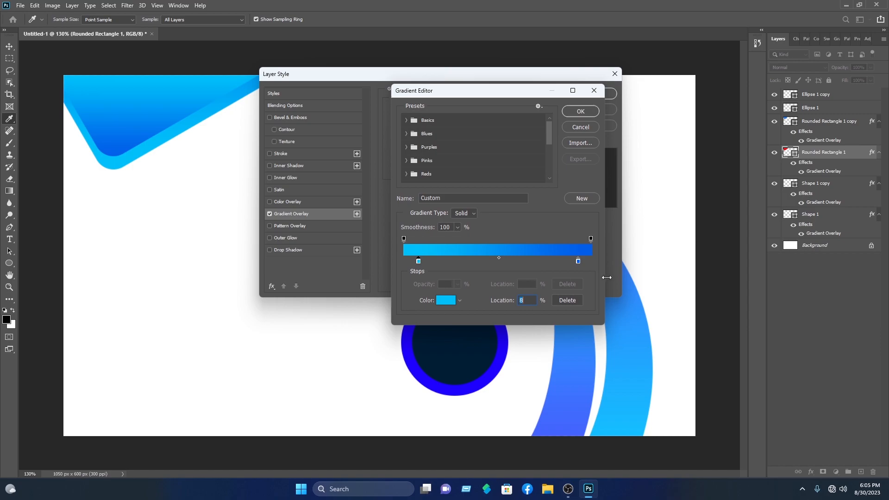
left_click_drag(577, 260, 440, 262)
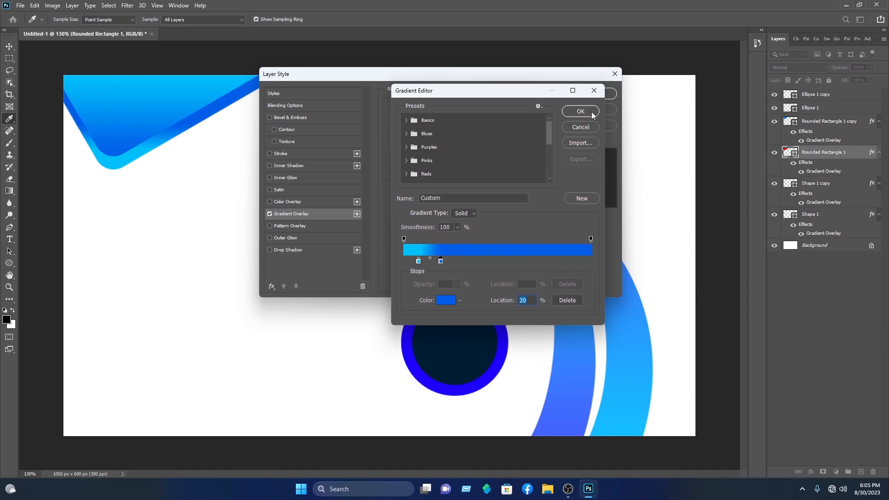
left_click(568, 116)
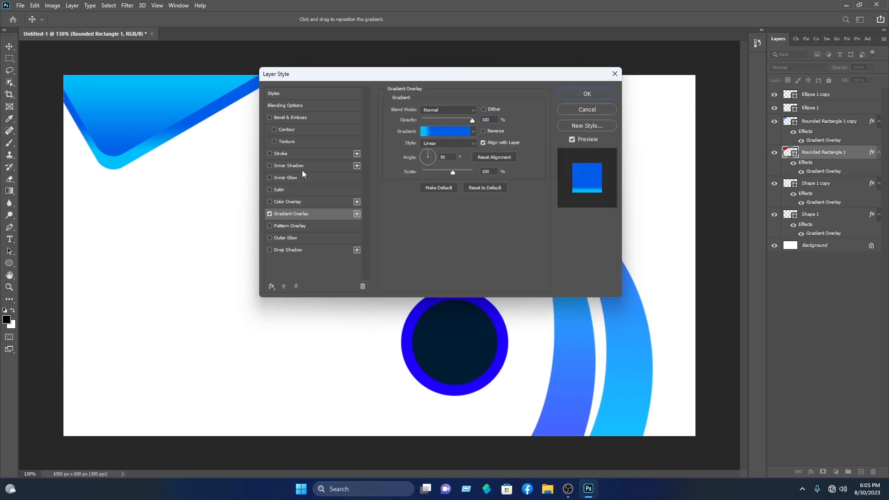
left_click(301, 249)
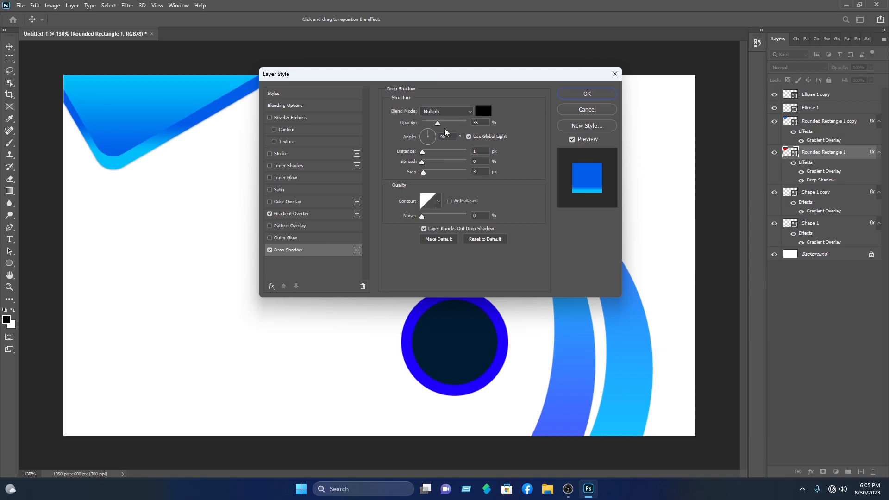
Make Rounded Rectangle 1's drop shadow 69% opacity with a larger, softer 35 px size
left_click_drag(441, 127, 453, 128)
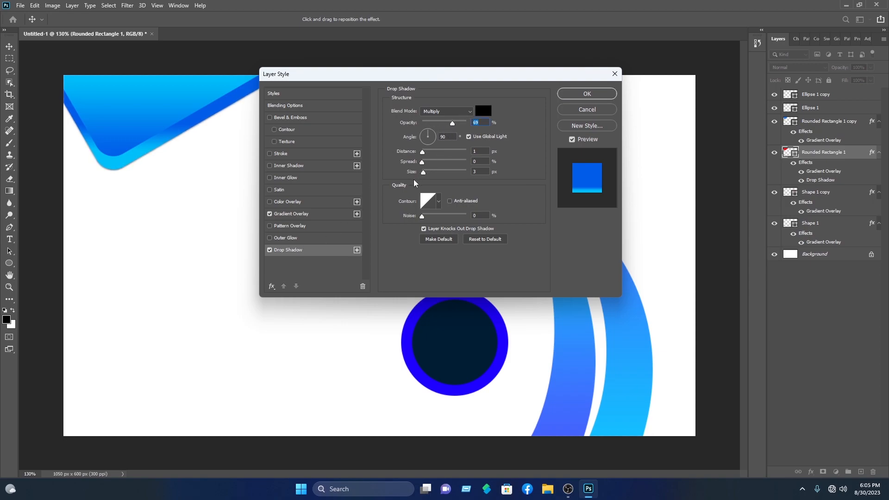
mouse_move(427, 173)
left_mouse_down()
mouse_move(437, 175)
mouse_move(422, 163)
mouse_move(432, 155)
mouse_move(422, 158)
left_mouse_up()
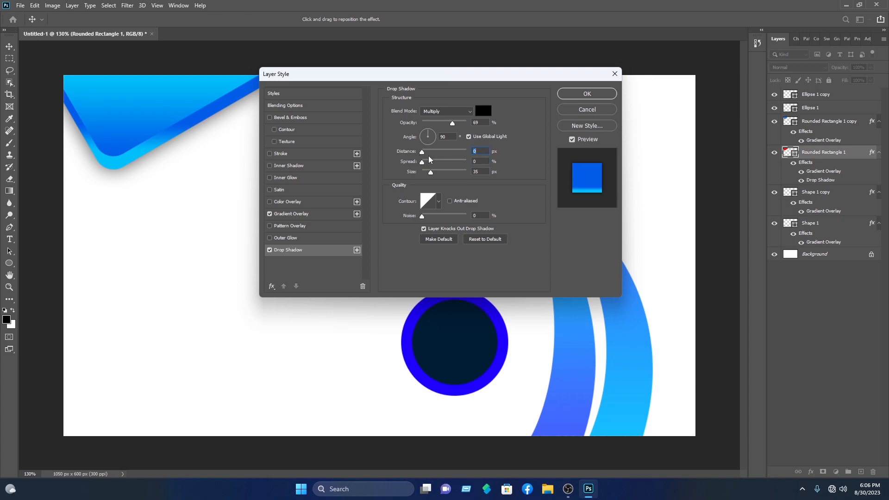
left_click(578, 94)
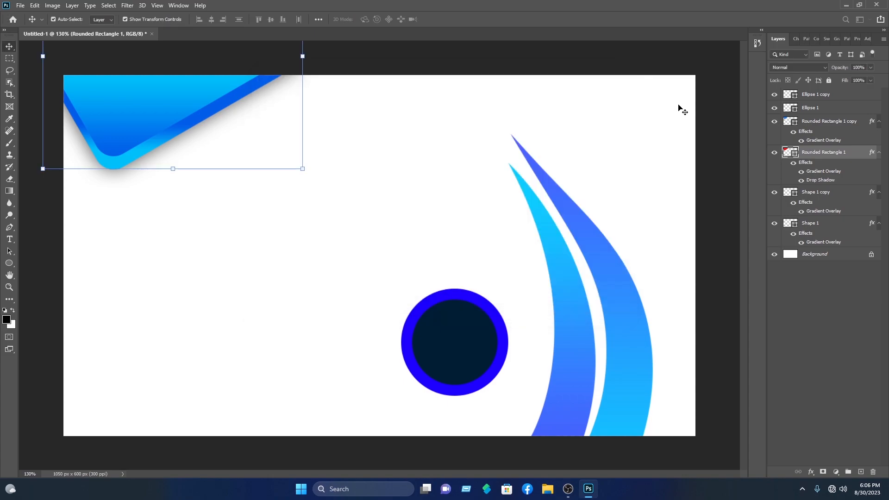
left_click(676, 110)
Add a default 35%, 3 px drop shadow to the Rounded Rectangle 1 copy inner shape
left_click(199, 97)
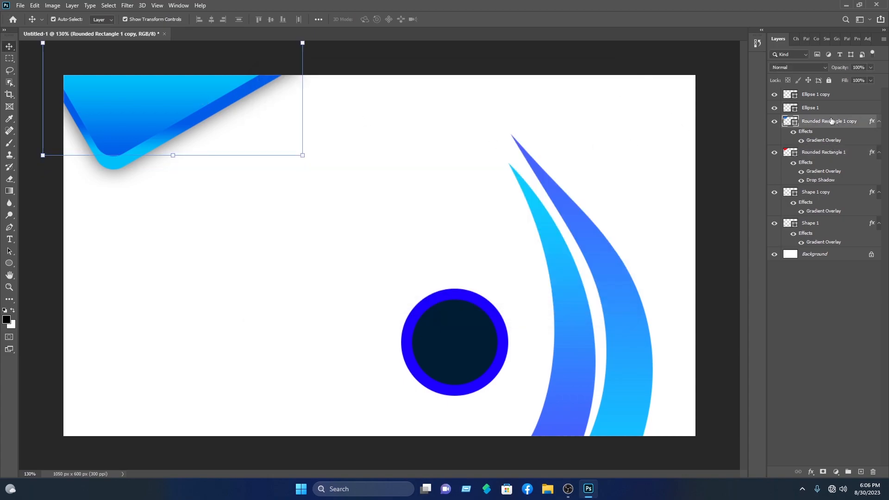
right_click(831, 122)
key("Escape")
left_click(286, 250)
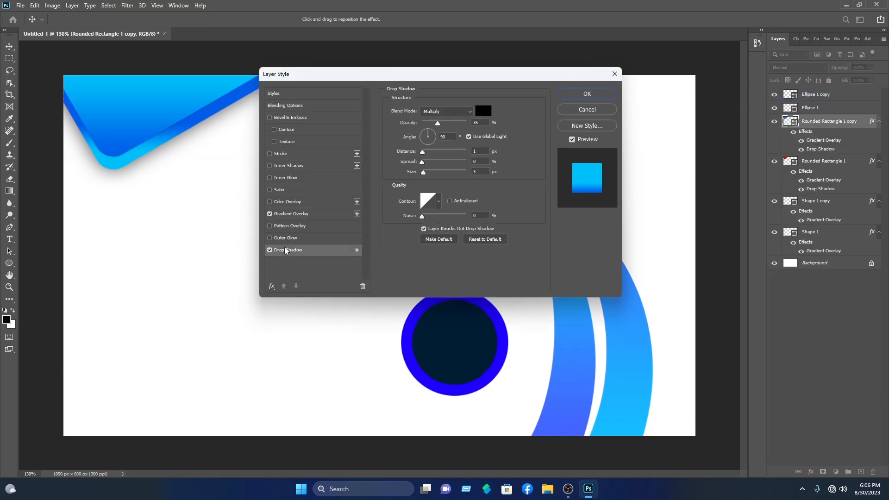
left_click(587, 94)
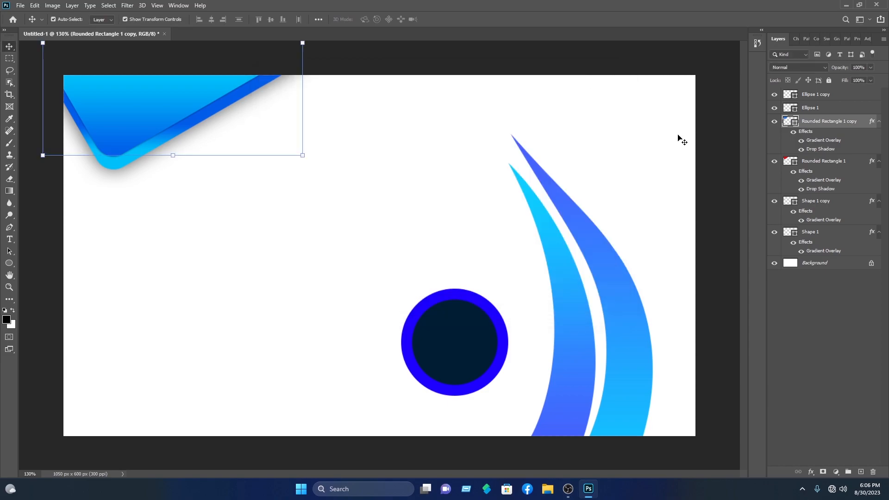
Give the dark inner circle a white Color Overlay sampled from the card background
left_click(473, 343)
right_click(834, 95)
left_click(839, 95)
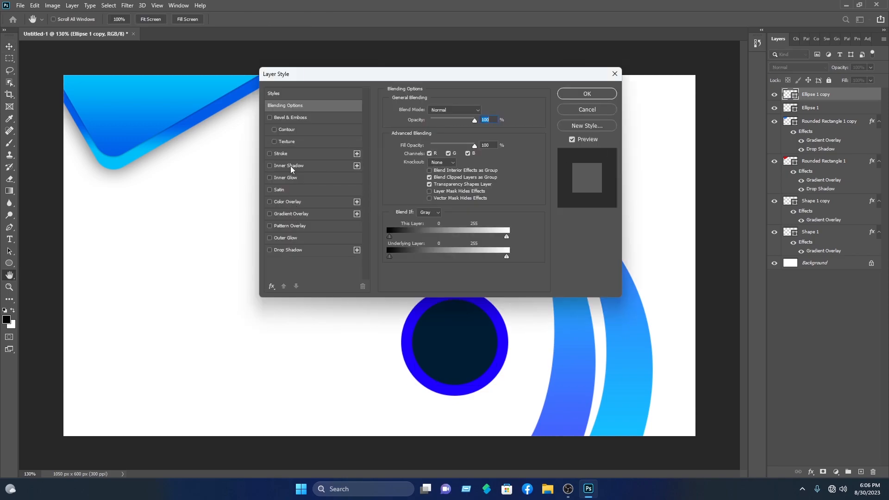
left_click(287, 202)
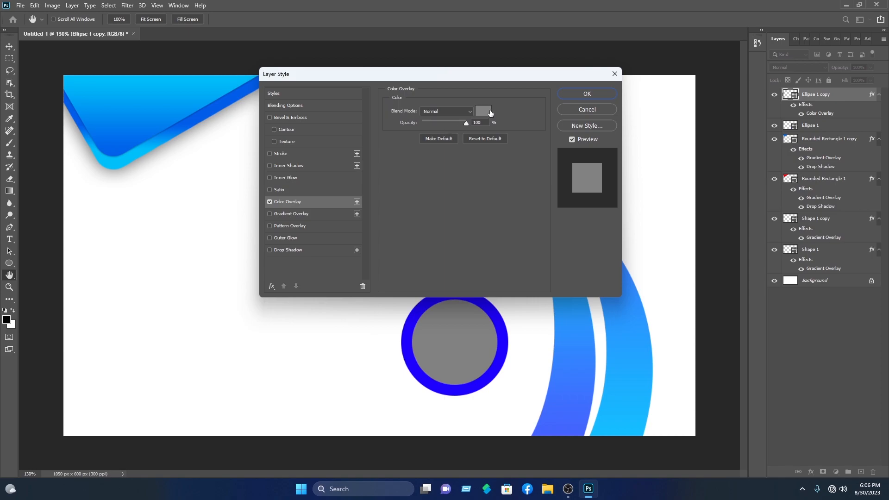
left_click(483, 111)
left_click(245, 267)
left_click(531, 106)
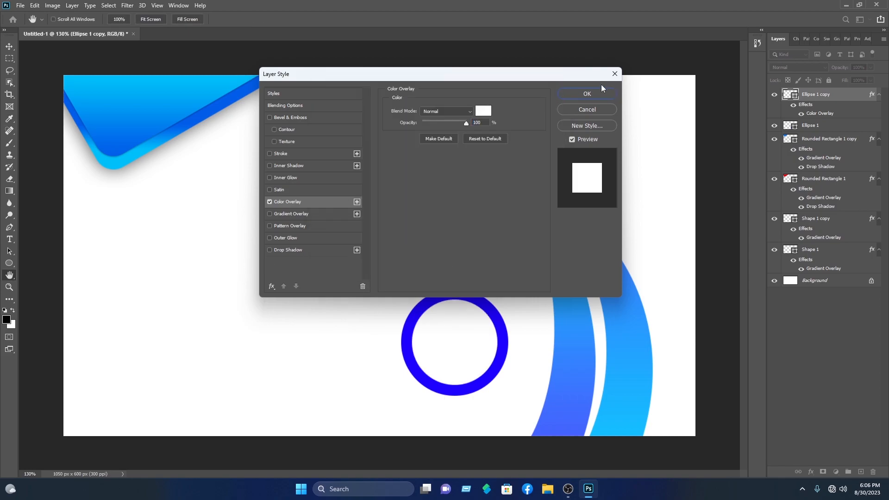
left_click(285, 105)
Add a 6 px light grey #a09a9a outside stroke to the inner circle
left_click(287, 154)
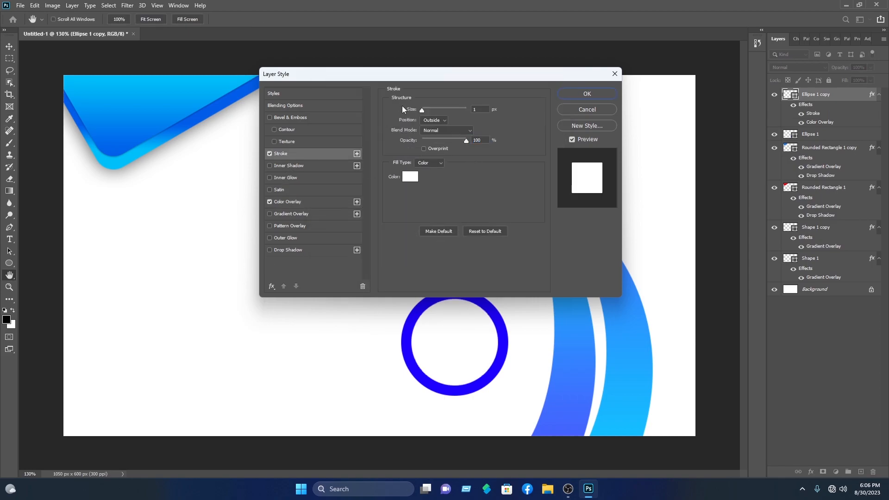
left_click_drag(422, 110, 423, 111)
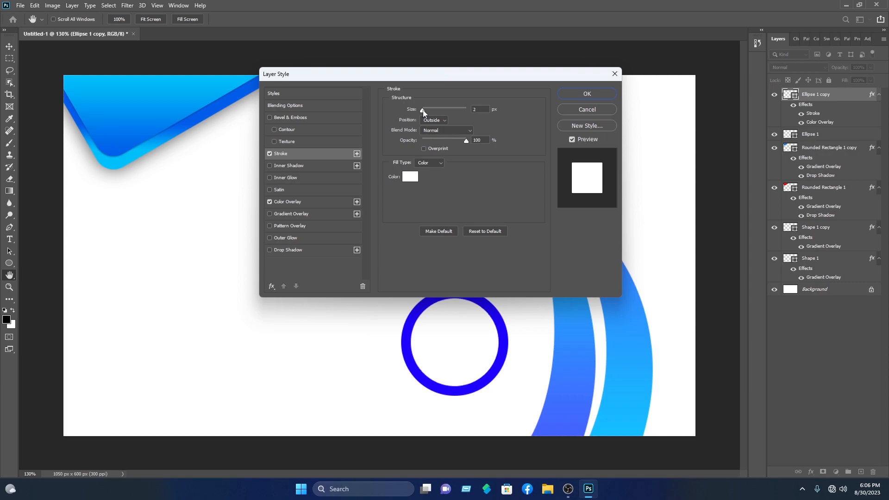
left_click(409, 177)
left_click(324, 163)
left_click_drag(324, 164, 326, 154)
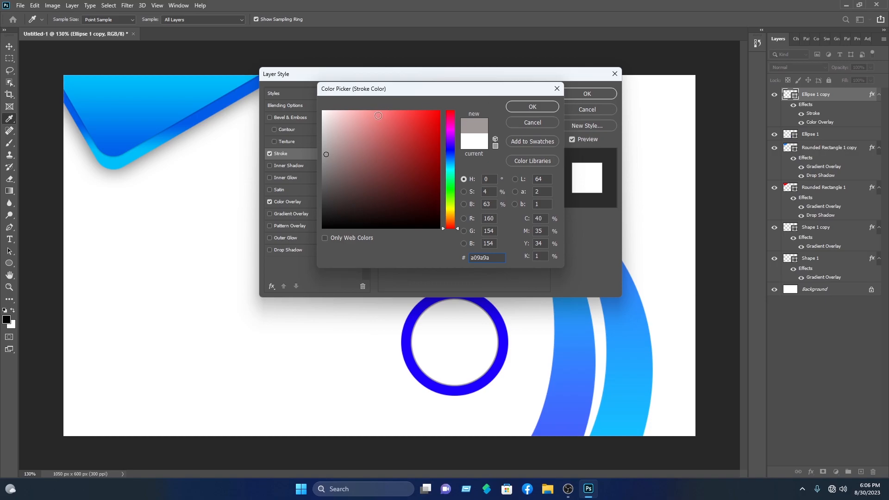
left_click(324, 140)
left_click(558, 106)
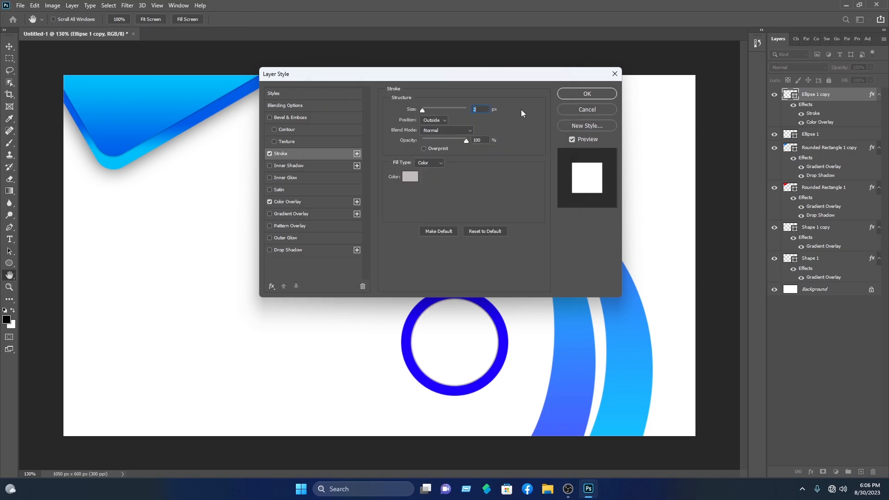
left_click_drag(423, 110, 425, 113)
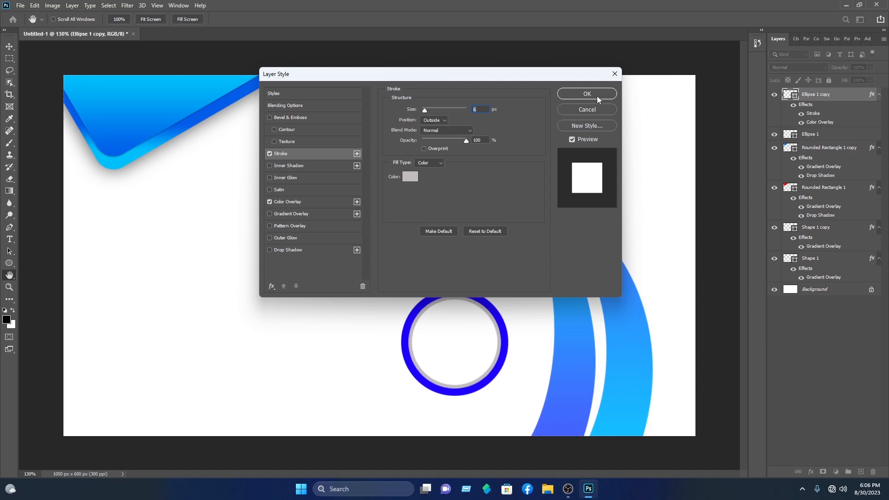
left_click(587, 94)
Scale the white circle down slightly about its centre inside the blue ring
left_click_drag(499, 300, 493, 304)
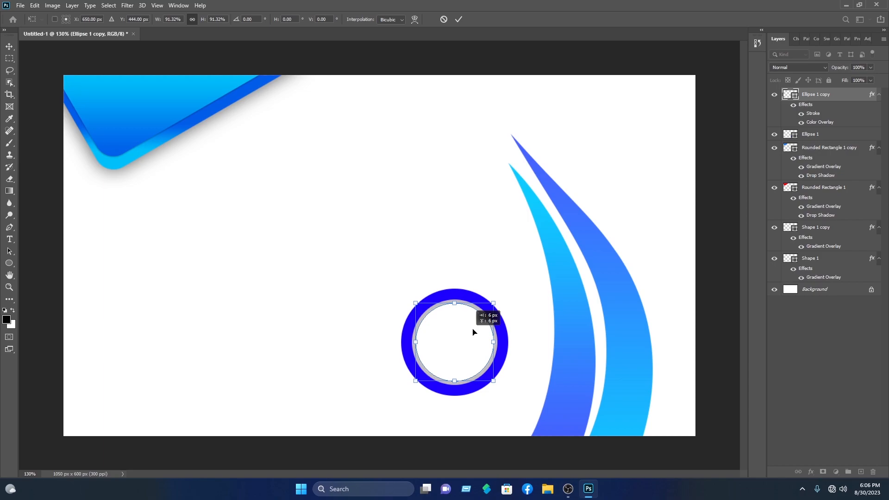
left_click(458, 19)
left_click(497, 92)
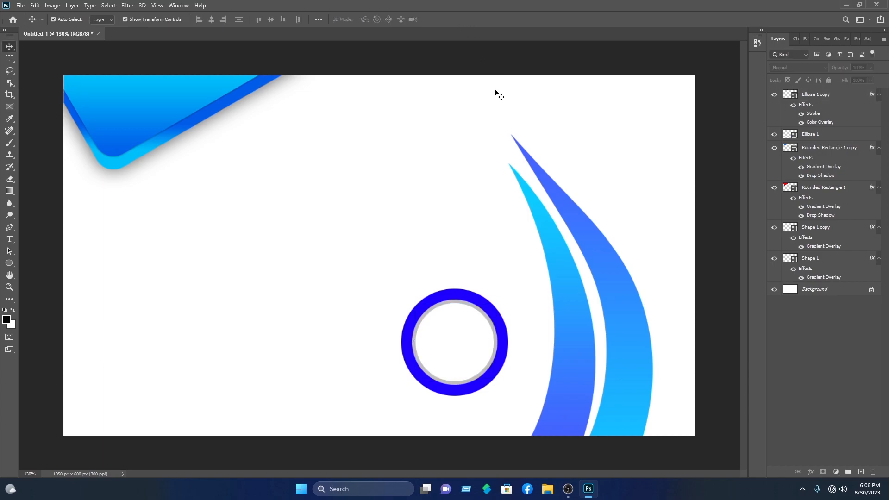
Apply a cyan-to-blue Gradient Overlay to the outer Ellipse 1 ring
left_click(504, 359)
right_click(851, 140)
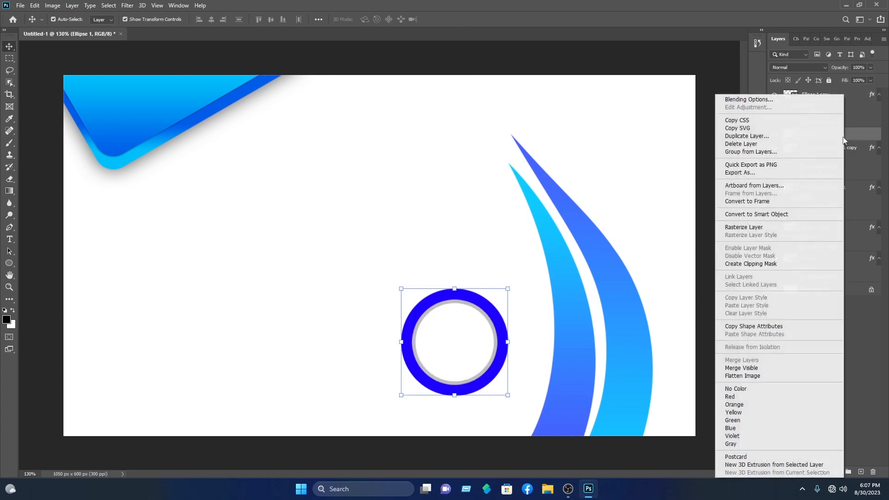
left_click(787, 101)
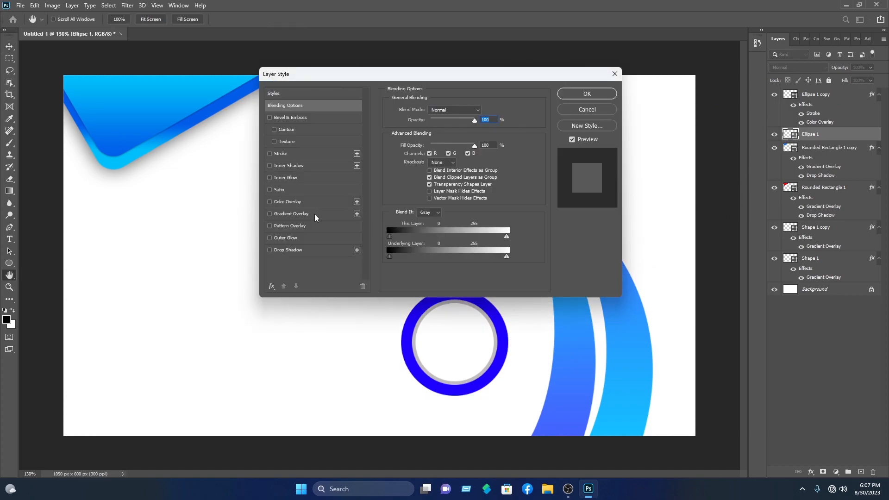
left_click(312, 214)
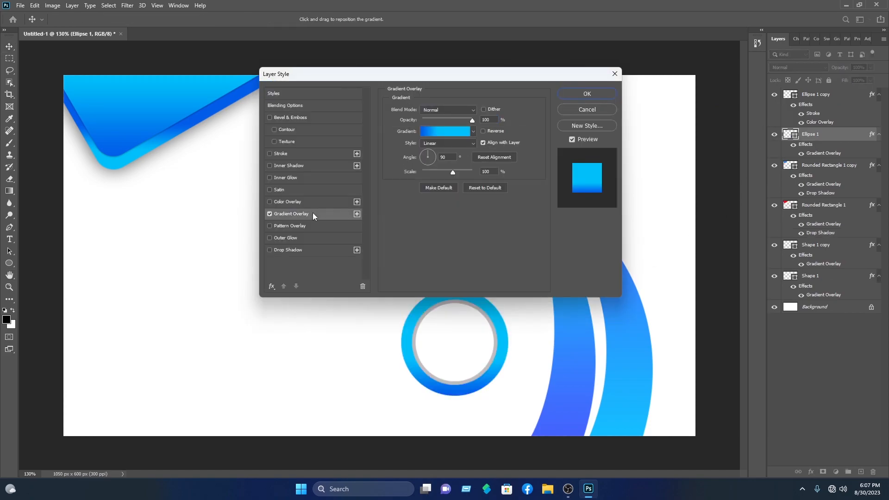
left_click(594, 98)
Select both ring layers and move the pair slightly to the right
left_click(666, 112)
left_click_drag(471, 406, 442, 313)
left_click_drag(453, 340, 468, 342)
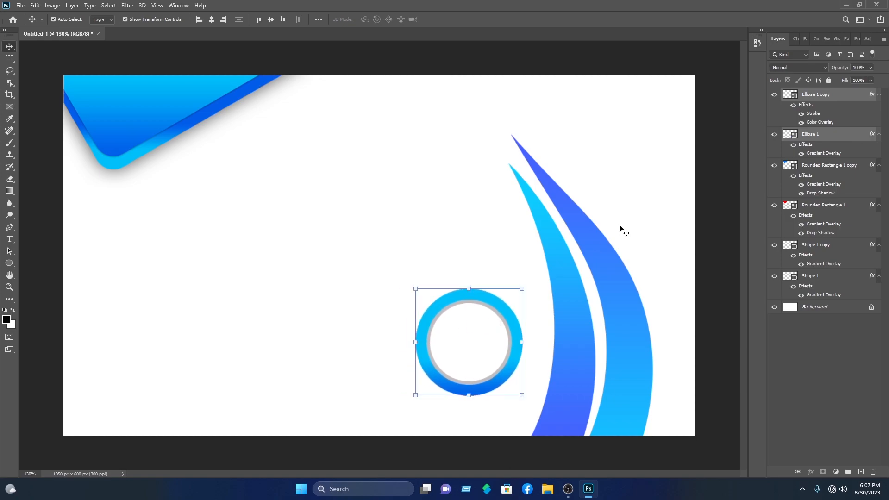
left_click(724, 165)
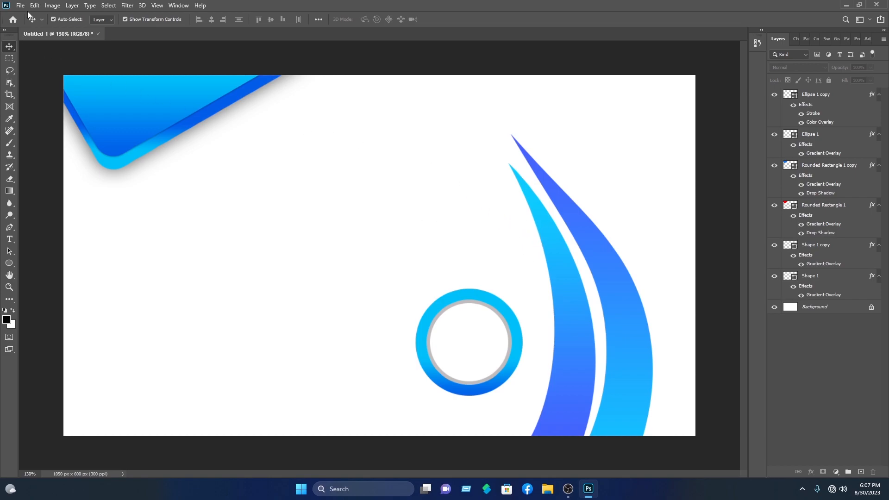
Open the phone, envelope, pin, globe and other icon PNGs from the business card icons folder
key("ctrl+o")
left_click(46, 150)
double_click(105, 135)
double_click(106, 93)
double_click(105, 143)
scroll(170, 128, "down", 12)
scroll(235, 132, "up", 9)
left_click(193, 90)
left_click(193, 132, "ctrl")
scroll(208, 124, "up", 1)
left_click(148, 71, "ctrl")
scroll(206, 116, "down", 6)
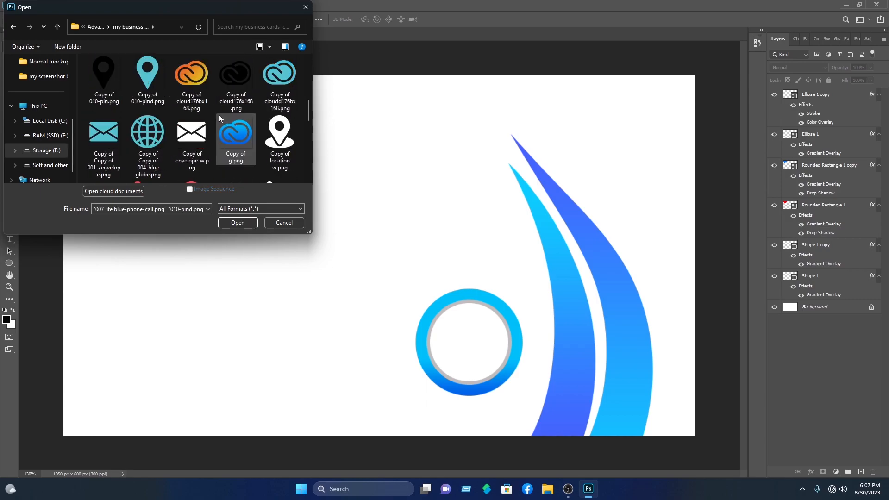
scroll(219, 115, "up", 2)
left_click(193, 88, "ctrl")
left_click(236, 88, "ctrl")
left_click(238, 223)
Open the profile icon and place all five icons in a column down the card's left side
key("ctrl+o")
scroll(207, 121, "down", 9)
double_click(207, 105)
left_click(549, 33)
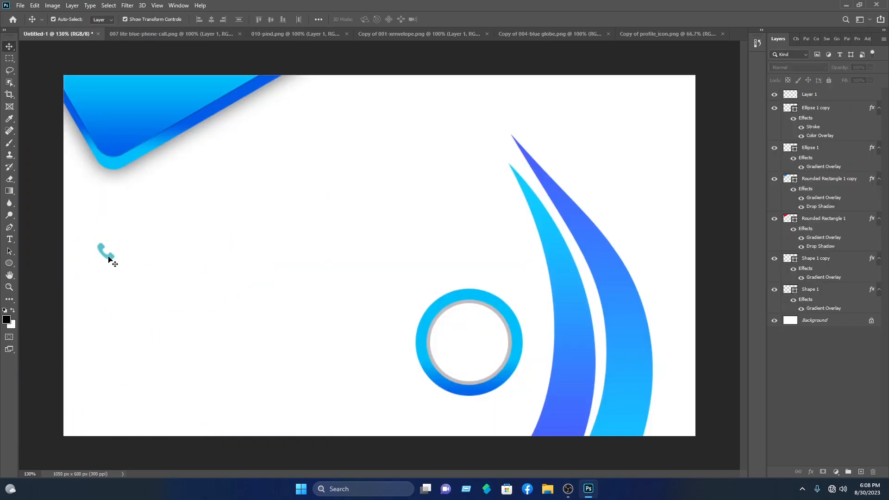
key("ctrl+Tab")
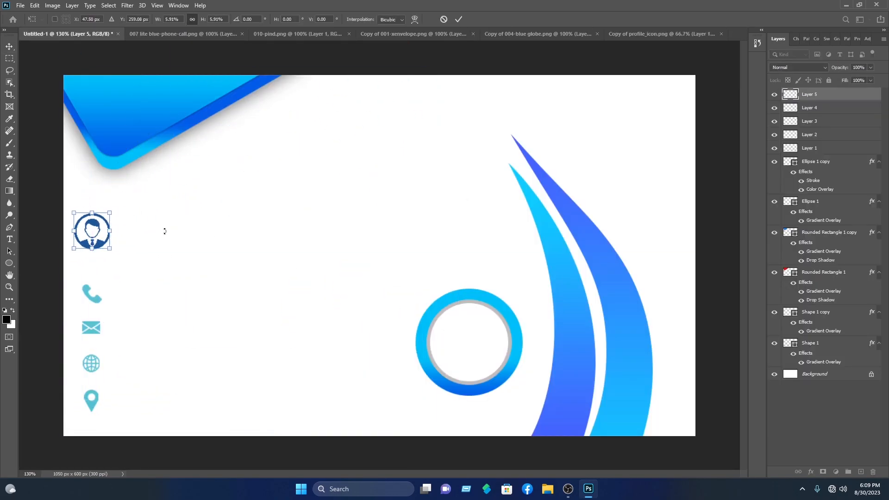
key("Return")
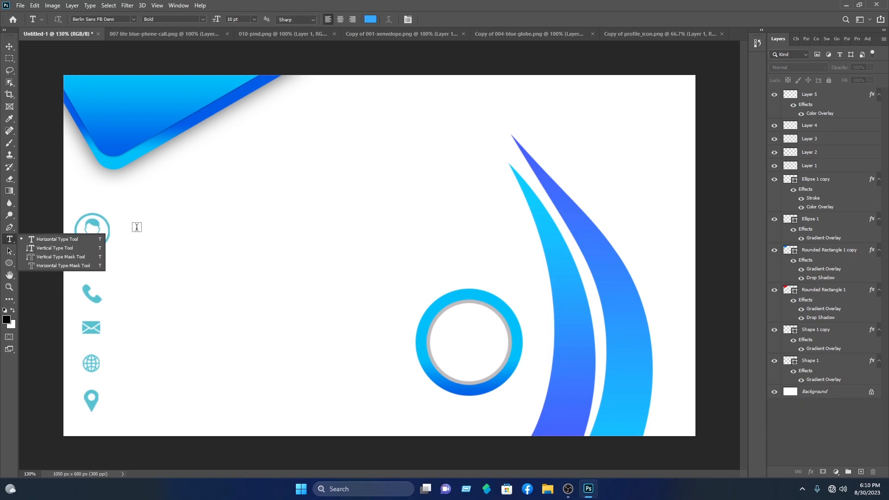
Type the cardholder's full name beside the profile icon and align it with the icon
left_click(153, 229)
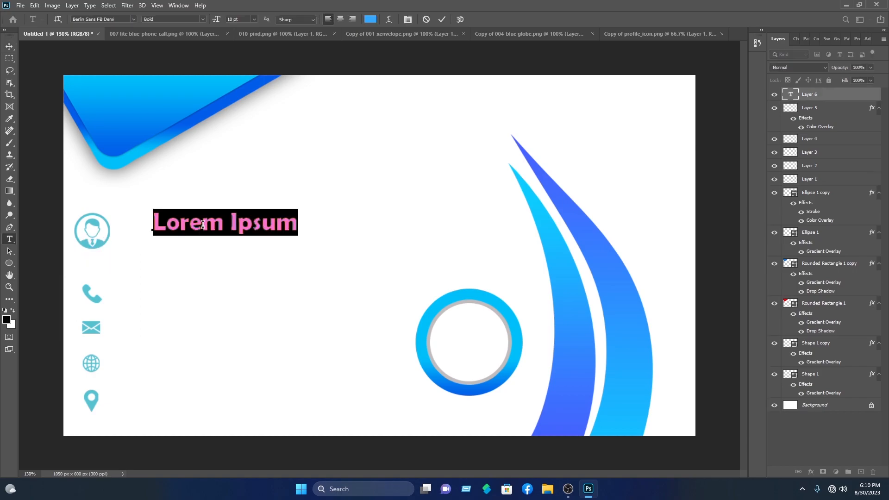
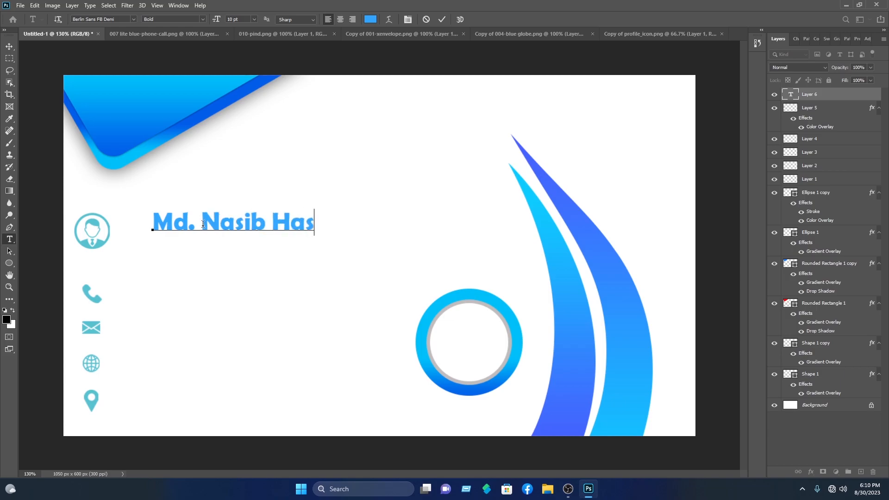
left_click(442, 20)
key("v")
left_click_drag(262, 225, 251, 234)
left_click(200, 280)
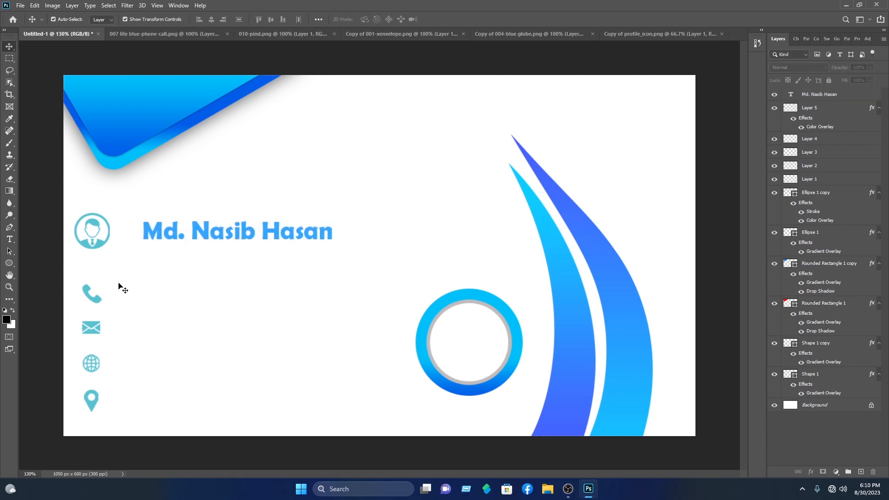
Type a placeholder '+880 XXXXXXXXXX' number beside the phone icon
left_click(10, 239)
left_click(153, 297)
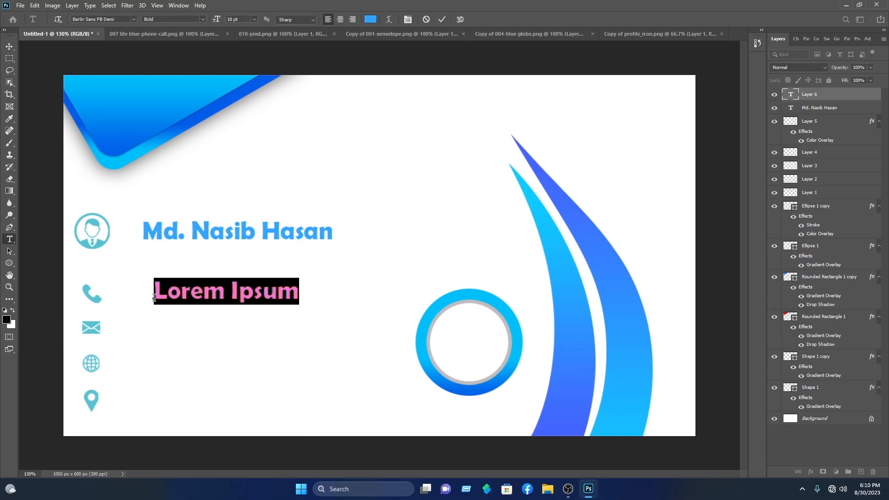
type("+")
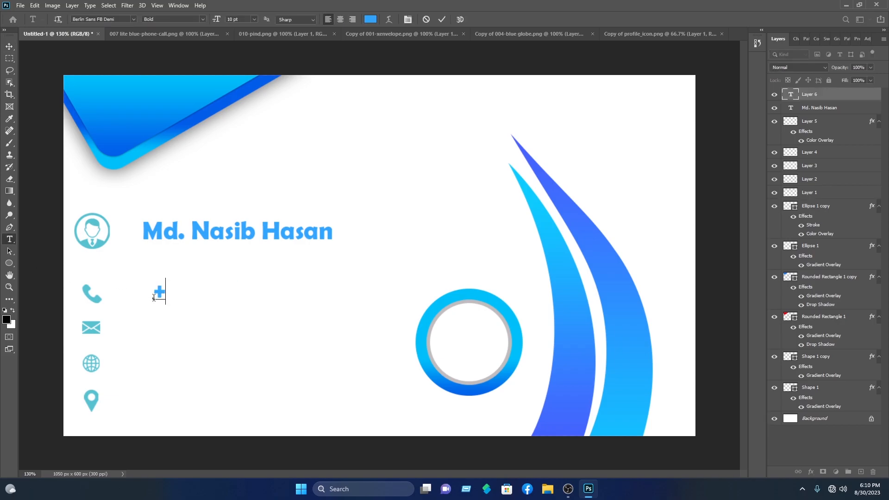
type("880 XXXXXXX")
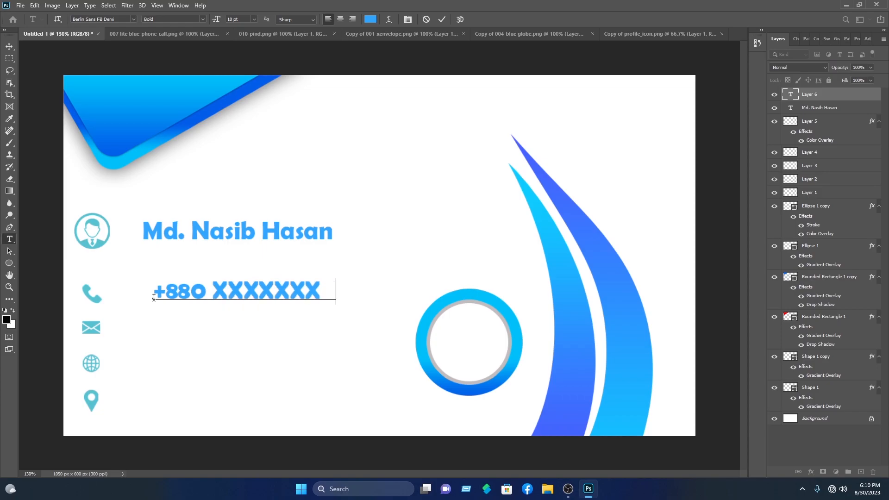
type("XXX")
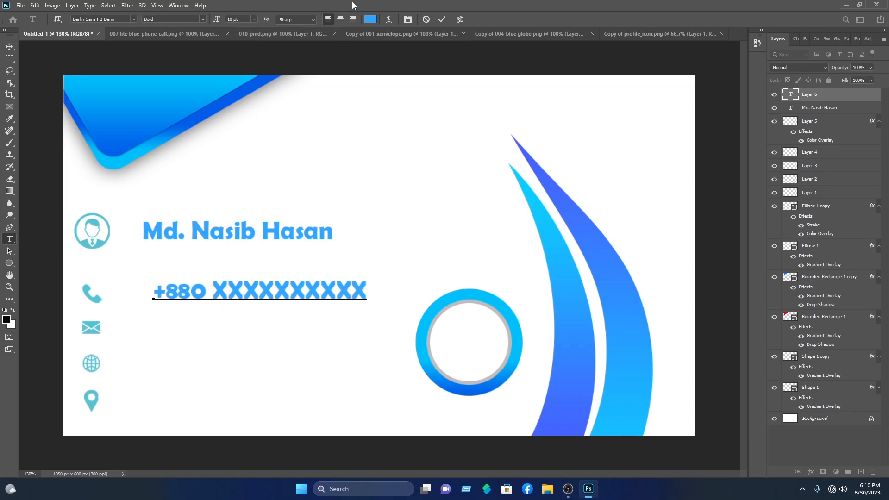
left_click(442, 20)
Scale the number line to about 79% and copy it down to the envelope row
key("v")
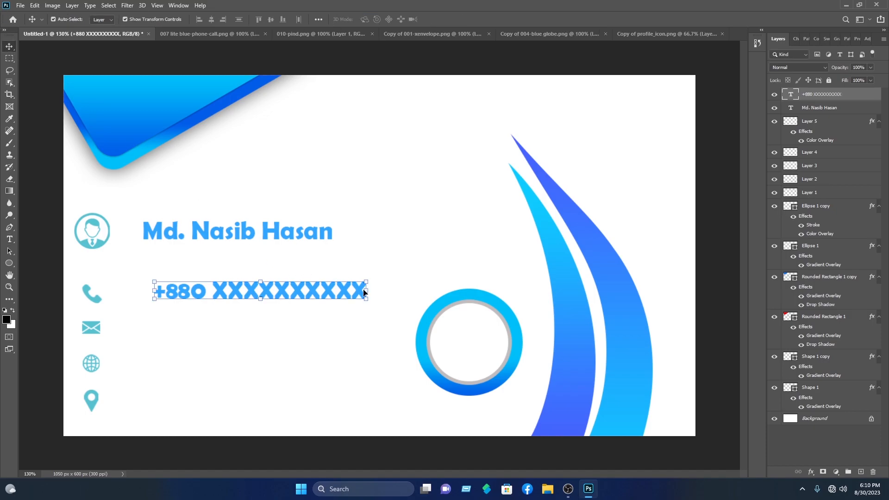
left_click_drag(369, 279, 265, 296)
left_click(459, 18)
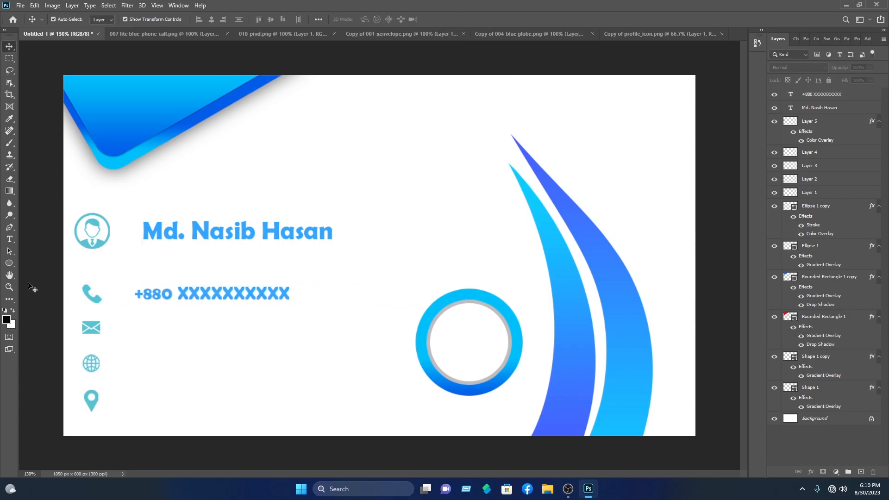
left_click_drag(192, 297, 190, 364)
Copy a number line beside the location icon and retype the envelope row as a sample e-mail address
left_click_drag(190, 364, 185, 403)
left_click(217, 158)
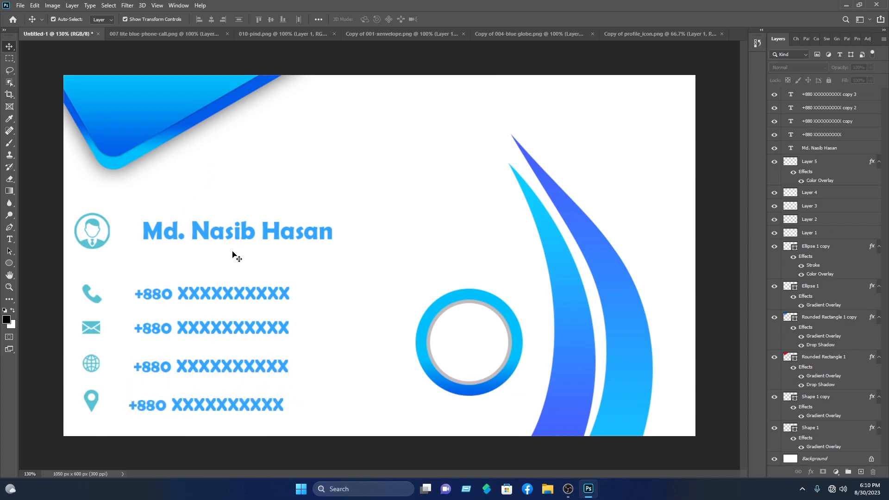
left_click(226, 327)
double_click(231, 328)
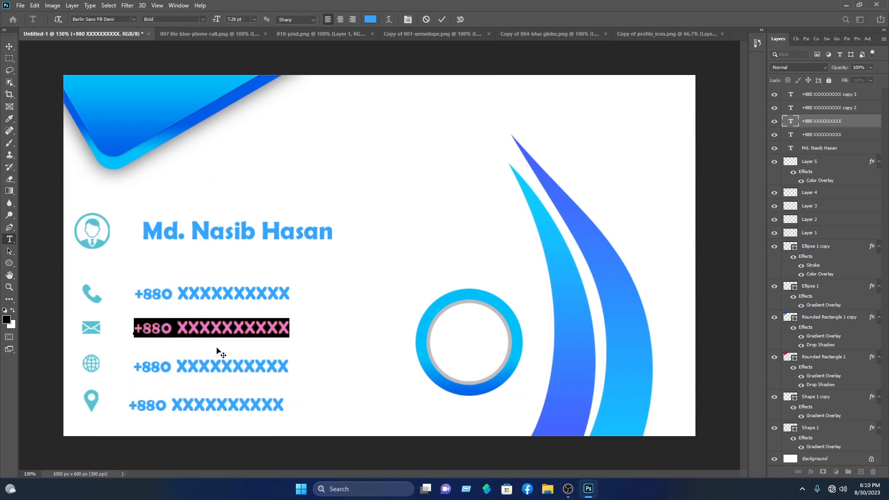
type("exampl")
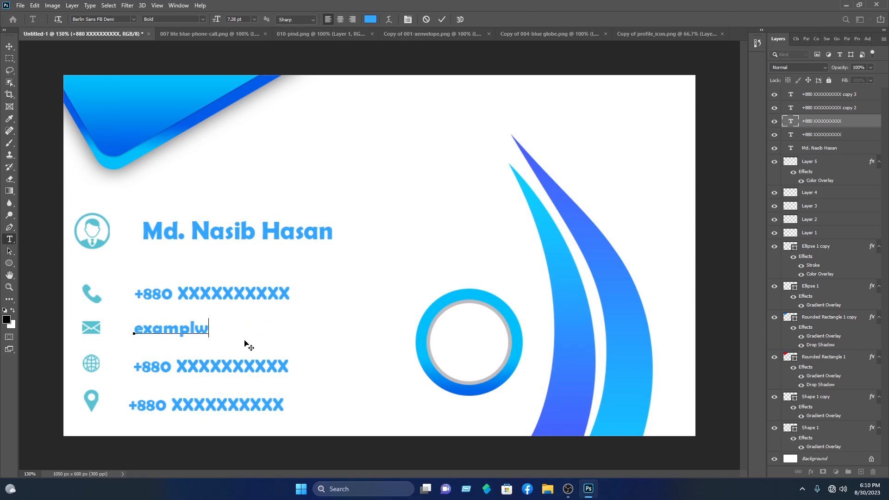
type("w")
key("BackSpace")
type("e@mail.com")
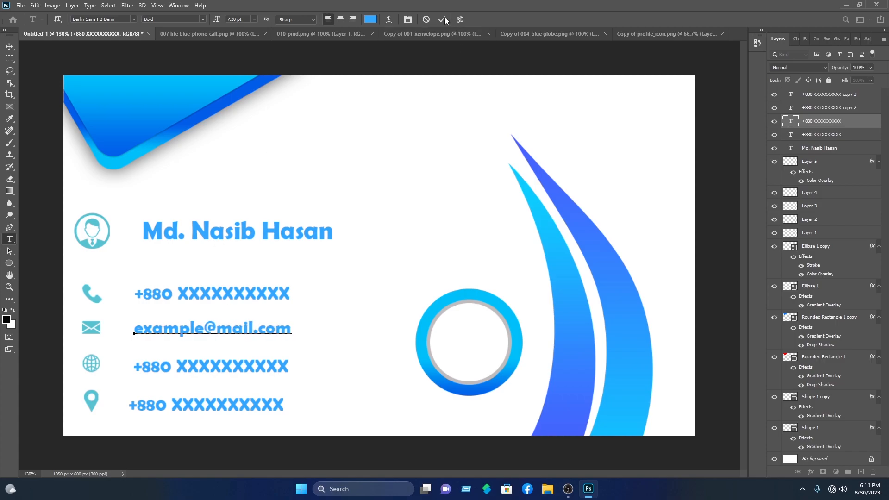
left_click(444, 19)
left_click(216, 363)
key("ctrl+a")
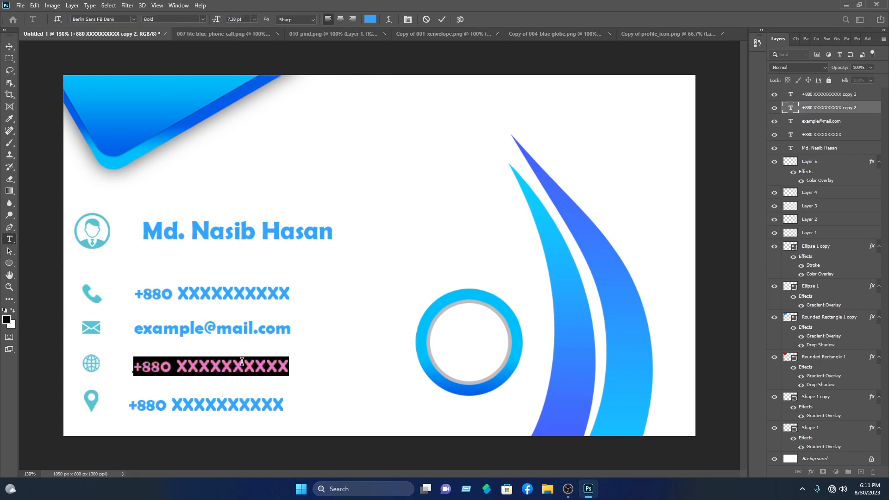
type("www.e")
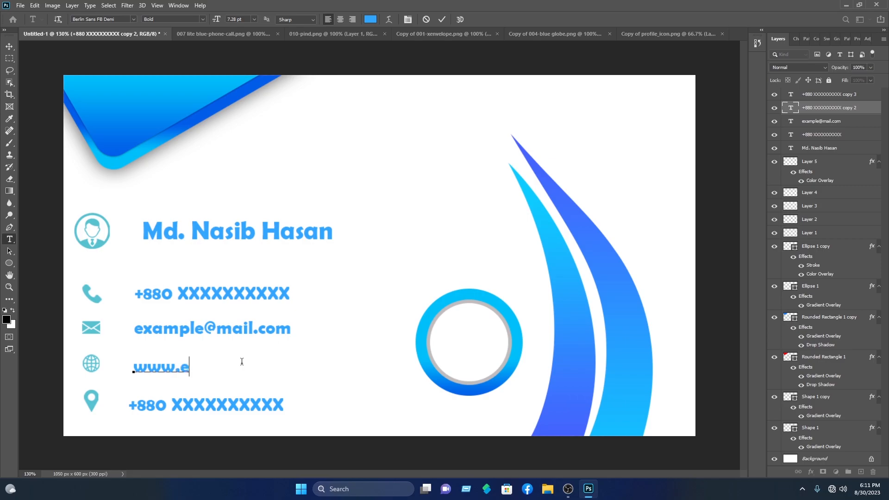
type("xample.com")
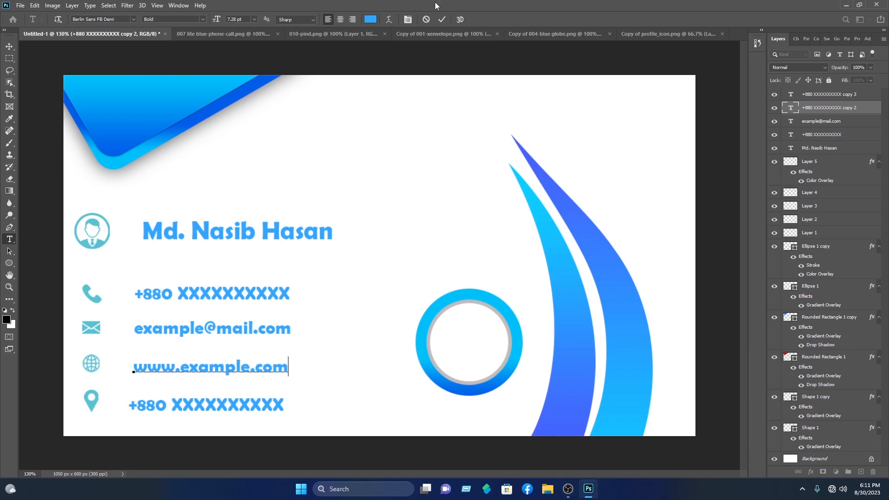
left_click(446, 20)
Change the location-row text to 'Write your location'
key("v")
left_click(223, 410)
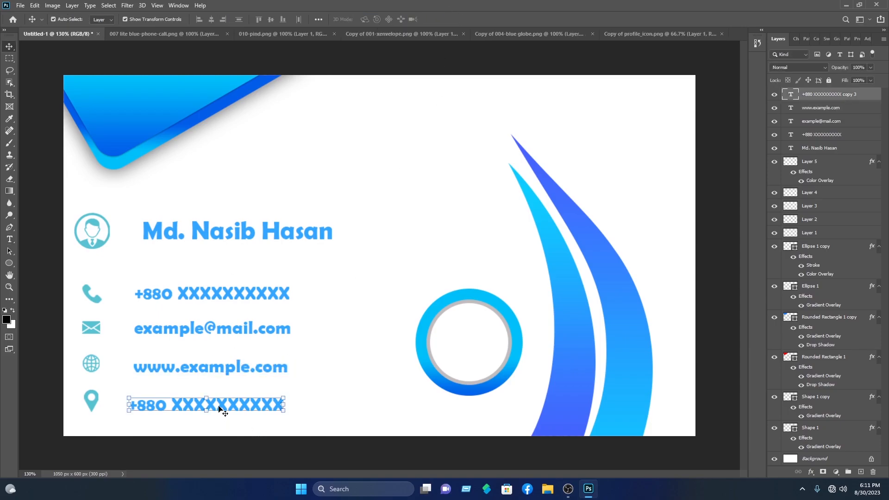
double_click(221, 407)
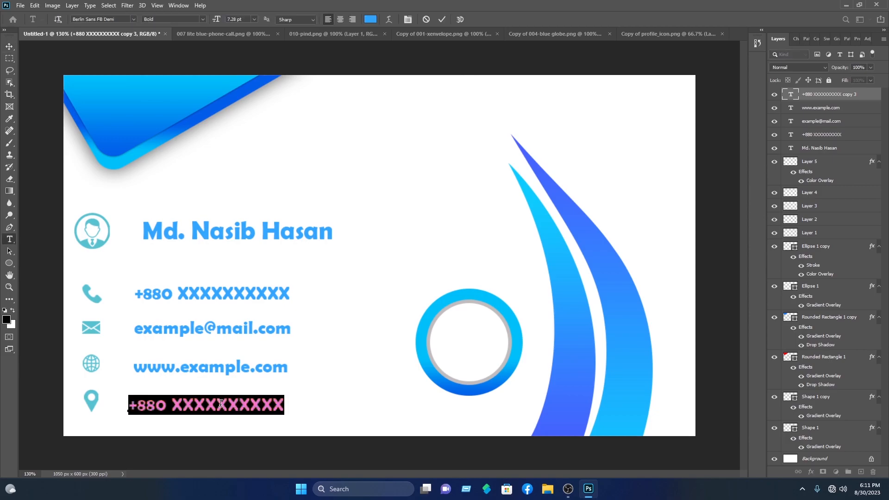
type("Write ")
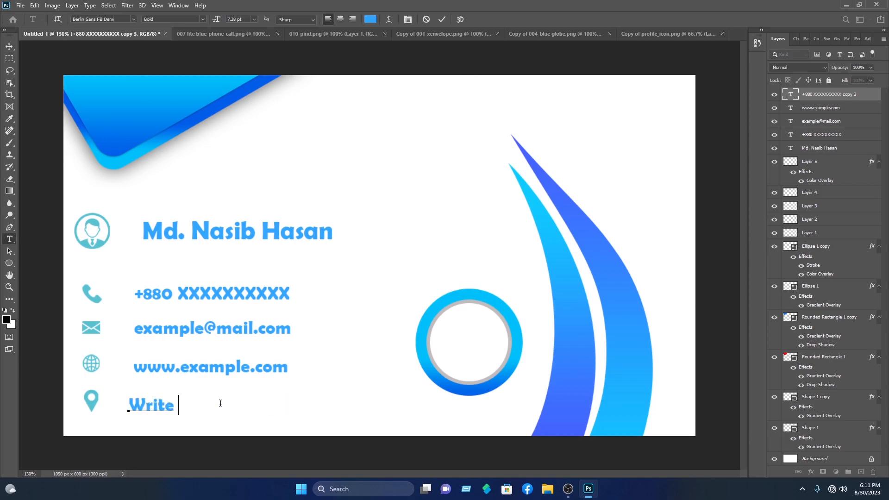
type("your location")
key("Escape")
key("v")
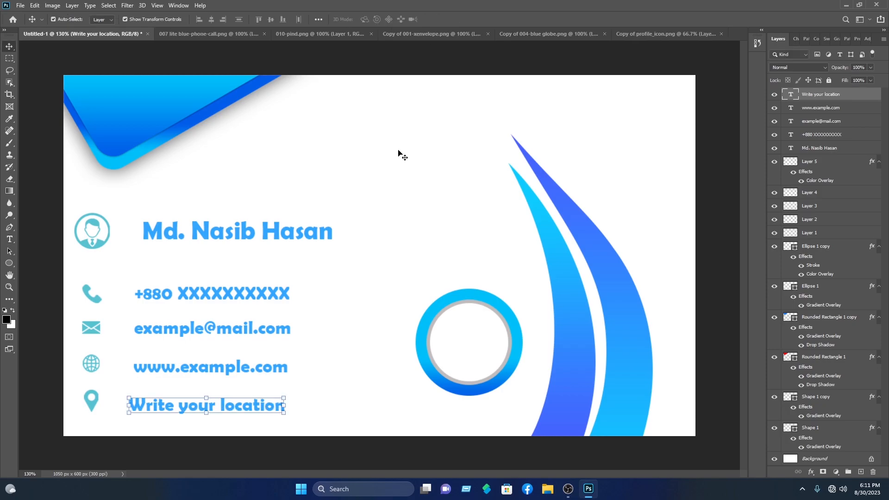
Nudge the website, e-mail and phone text lines slightly left
left_click(161, 371)
key("Left")
key("Left")
key("Left")
key("Left")
left_click(364, 313)
left_click(235, 331)
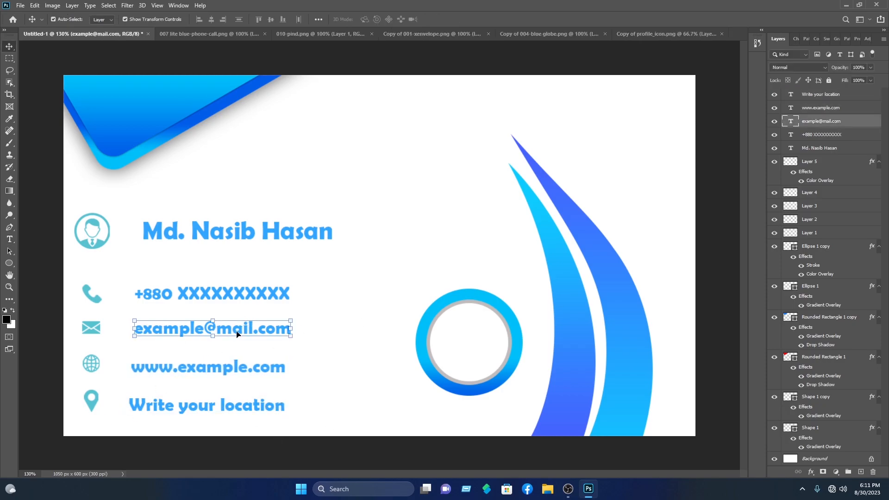
key("Left")
key("Left")
left_click(244, 296)
key("Left")
key("Left")
left_click(353, 288)
Shift the icon column into line, then move the whole contact block up and left
left_click_drag(95, 420, 103, 220)
left_click_drag(107, 221, 124, 225)
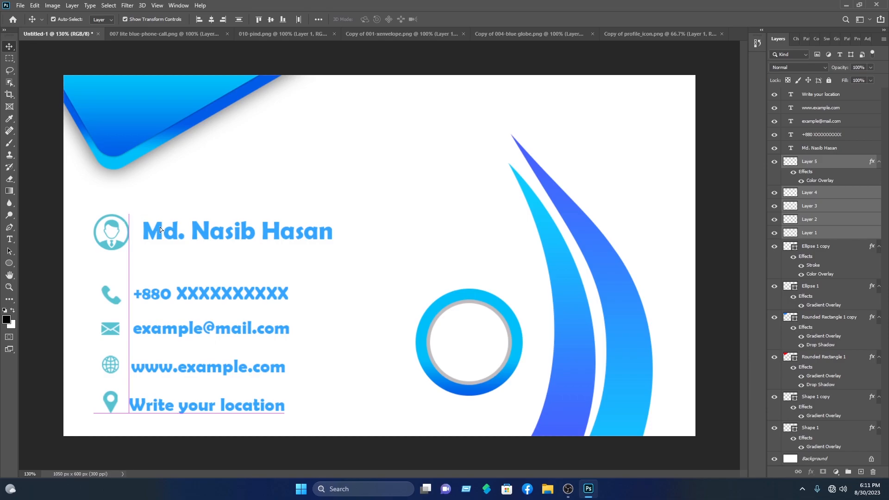
left_click(410, 269)
left_click_drag(304, 420, 103, 199)
mouse_move(167, 239)
left_mouse_down()
mouse_move(190, 234)
mouse_move(160, 238)
left_mouse_up()
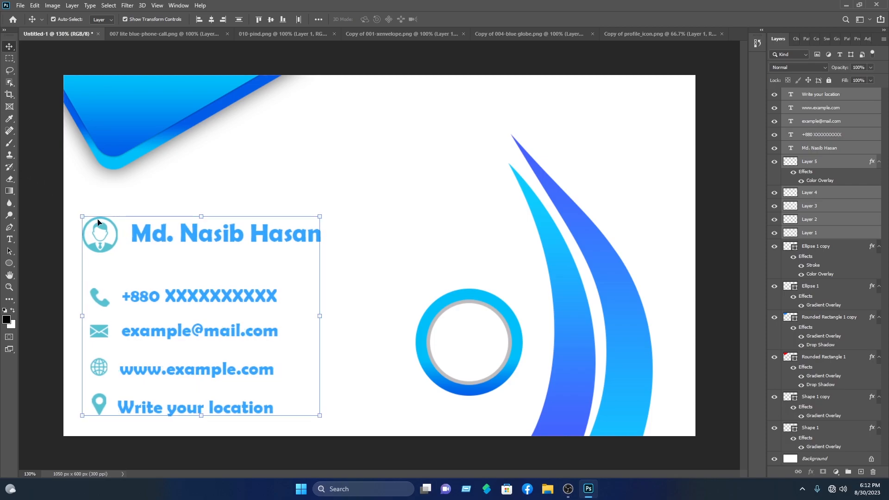
left_click(341, 160)
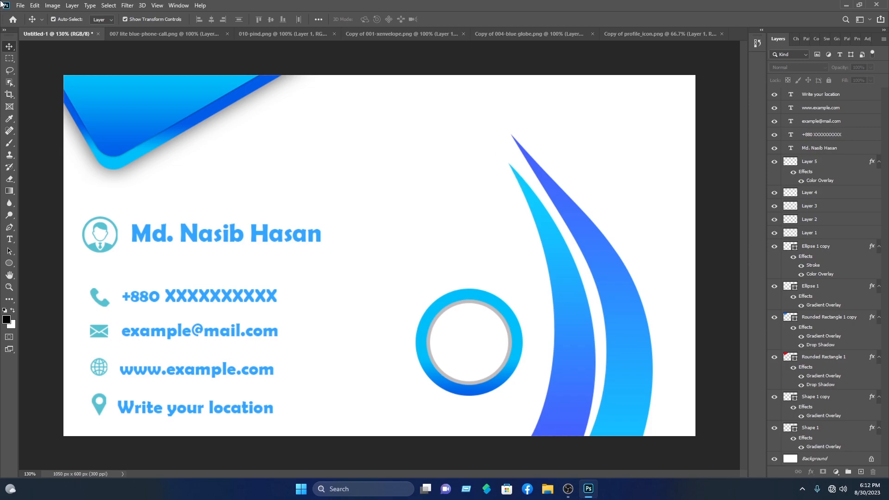
Open Nasib IT.png from the Storage (F:) drive and drag the logo into the business card
left_click(20, 5)
left_click(28, 26)
left_click(46, 150)
scroll(141, 138, "down", 2)
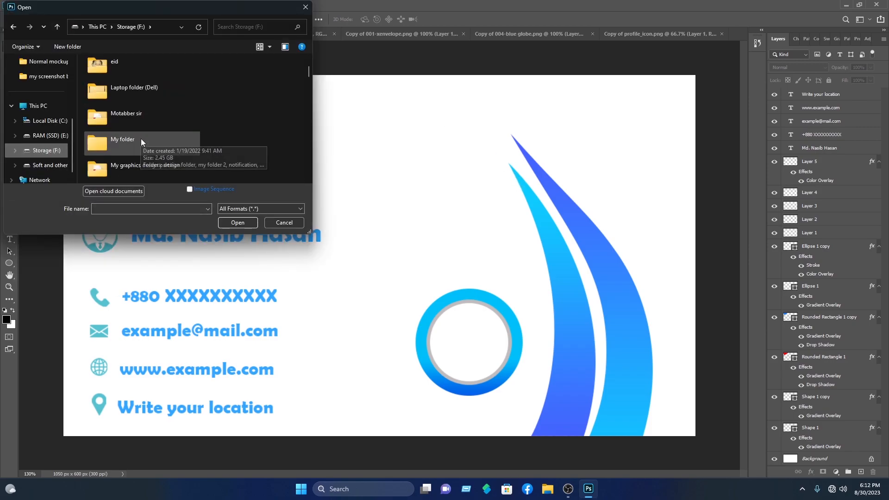
scroll(140, 139, "down", 2)
double_click(145, 121)
left_click(109, 88)
left_click(250, 223)
left_click_drag(434, 242, 425, 241)
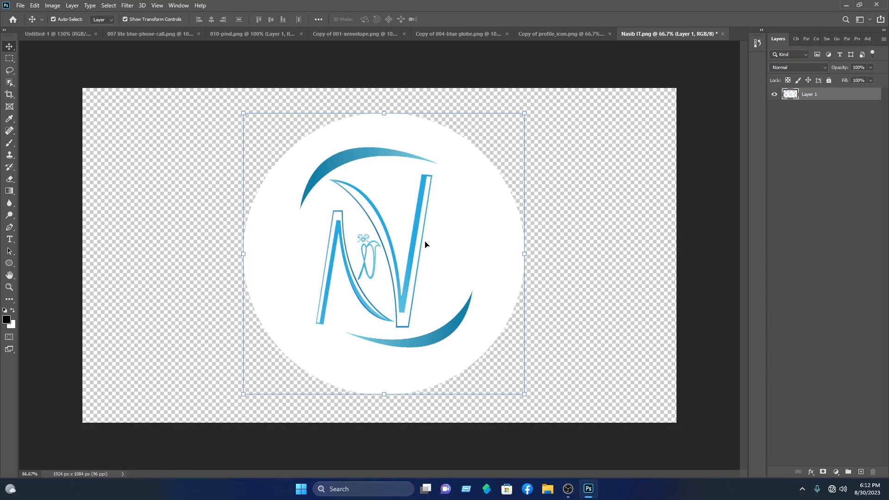
left_click_drag(426, 245, 492, 328)
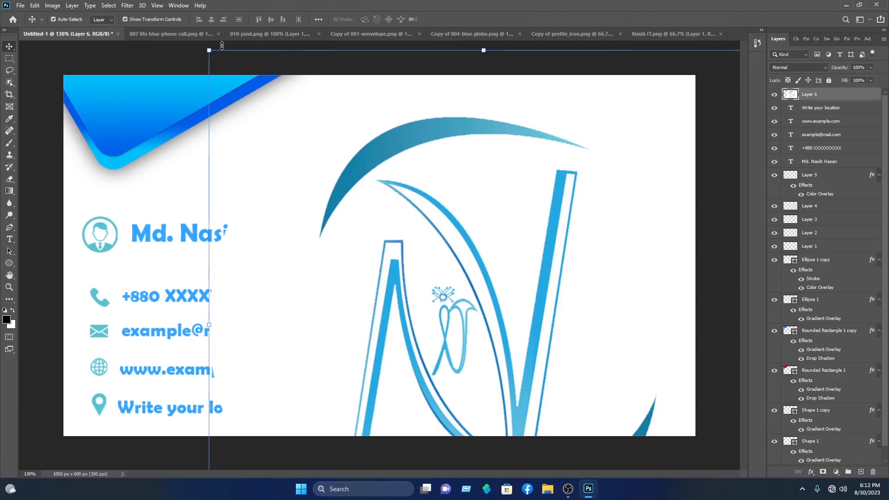
Scale the logo down to about 18% and fit it inside the blue circle
left_click_drag(209, 49, 473, 315)
left_click_drag(680, 401, 445, 186)
left_click_drag(537, 100, 315, 311)
left_click_drag(269, 352, 461, 346)
key("Return")
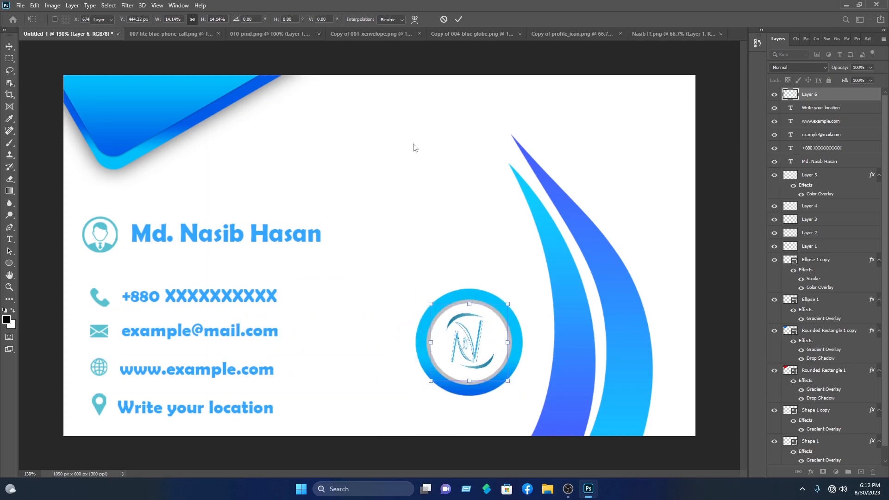
Enlarge the logo and circle together to about 109% and nudge them up-left
left_click_drag(489, 433, 441, 284)
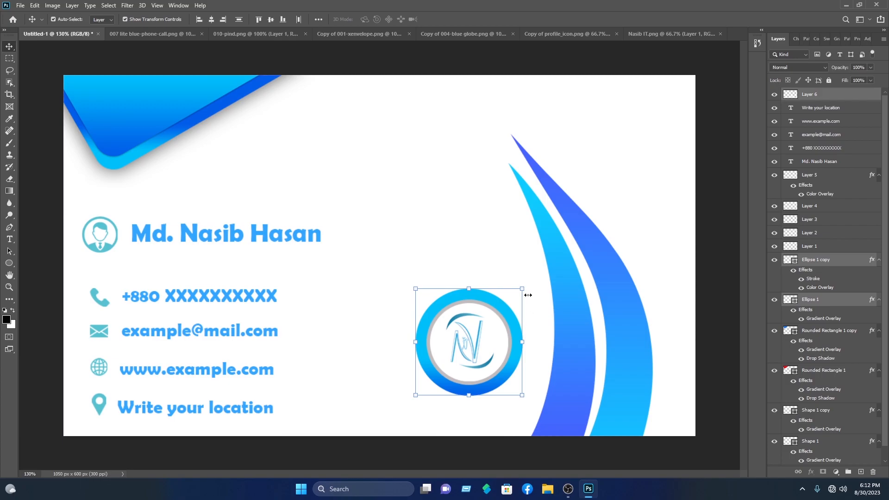
left_click_drag(522, 290, 532, 279)
left_click_drag(495, 319, 483, 313)
left_click(461, 20)
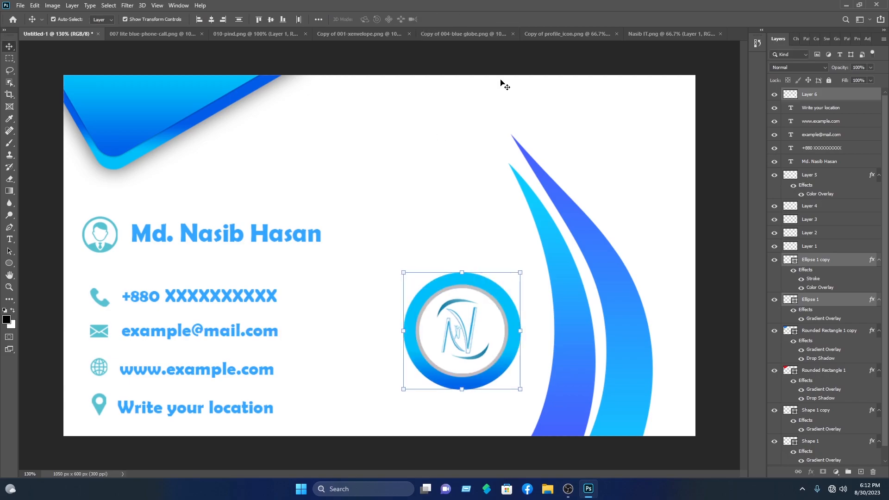
Add the text 'Nasib IT' and move it below the logo circle
left_click(9, 239)
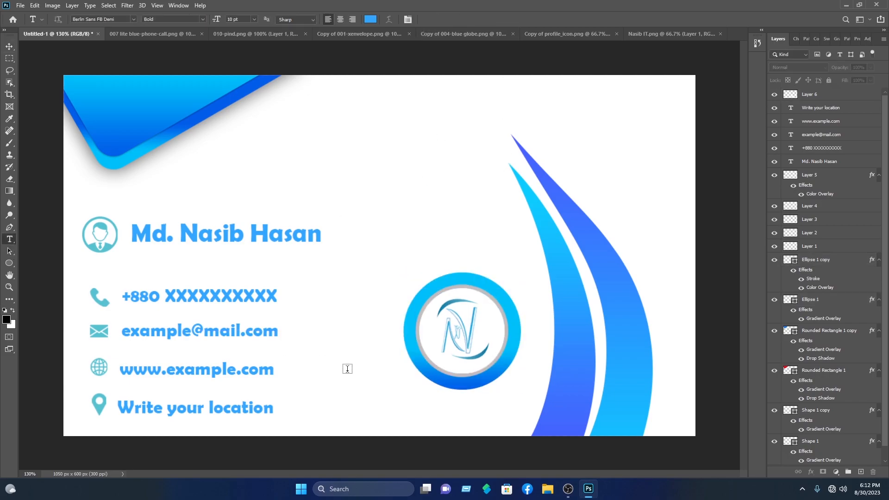
left_click(413, 404)
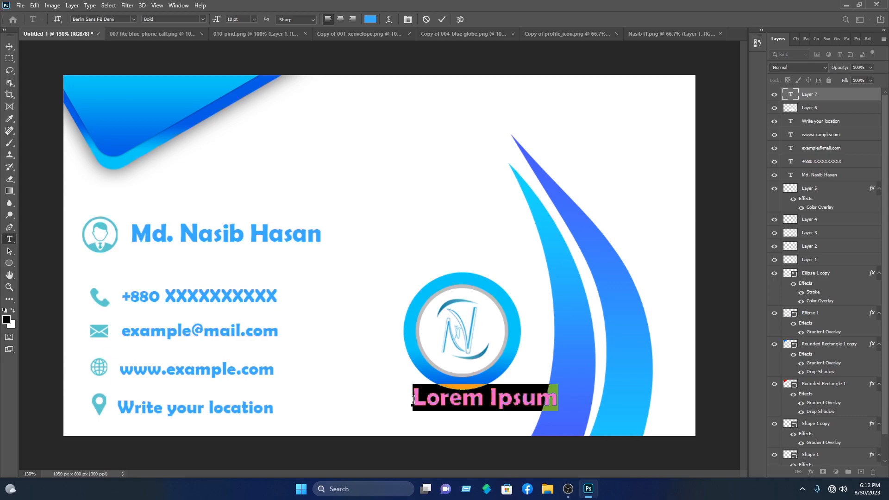
type("Nasib")
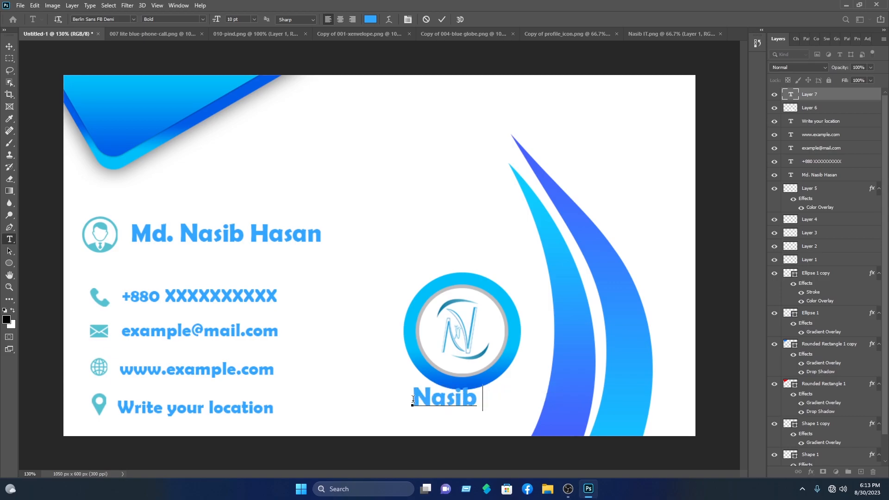
type(" IT")
key("ctrl+Return")
key("v")
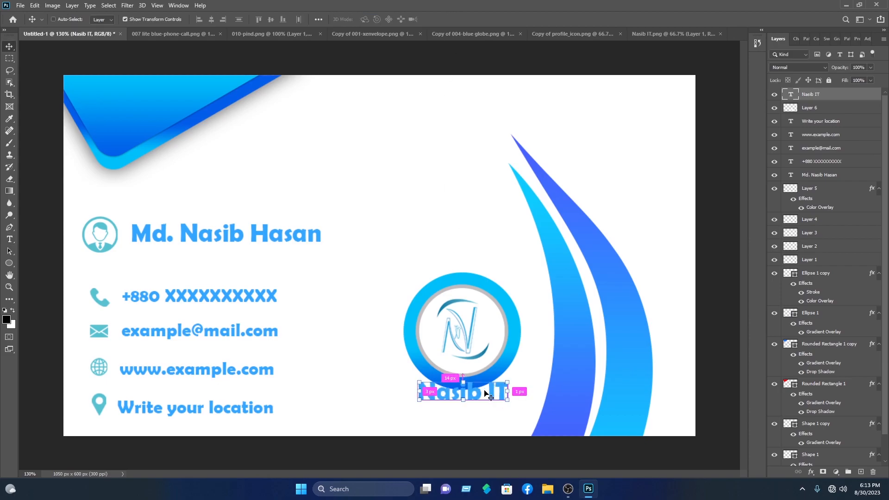
left_click_drag(483, 393, 494, 413)
Switch the 'Nasib IT' caption to a bolder font and centre it under the circle
double_click(495, 411)
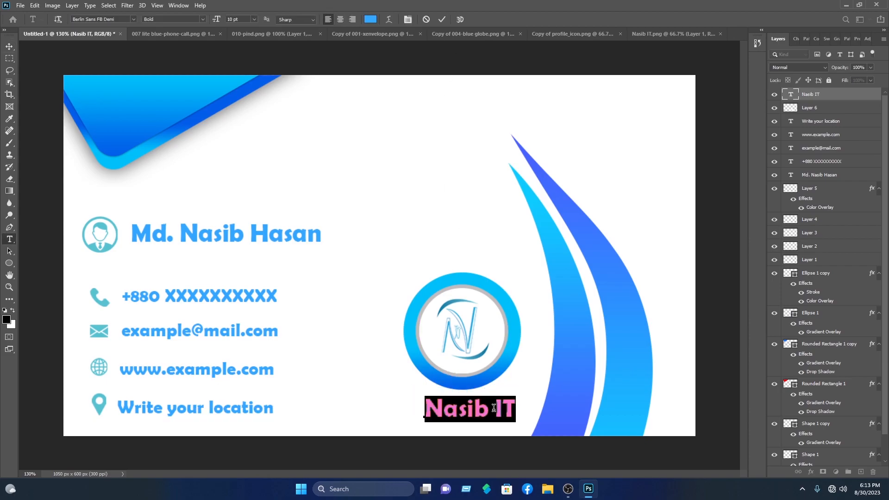
left_click(133, 20)
left_click(181, 437)
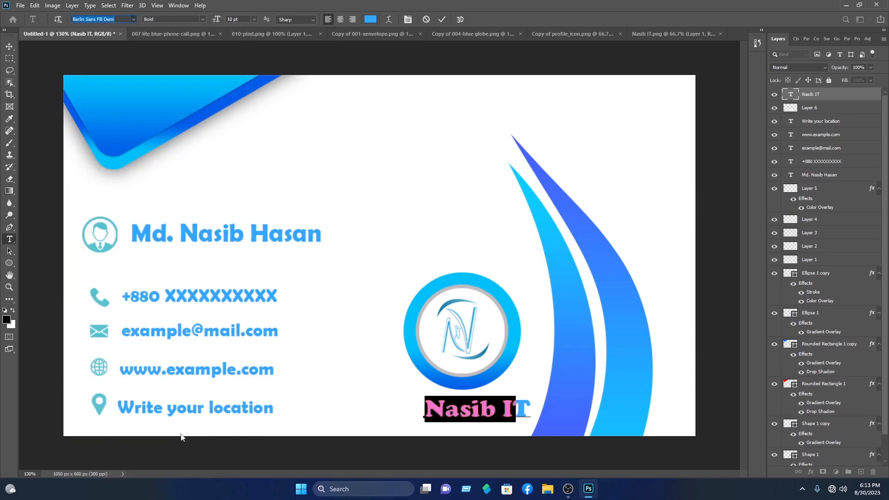
left_click(442, 19)
key("v")
left_click_drag(496, 410, 486, 410)
left_click(422, 172)
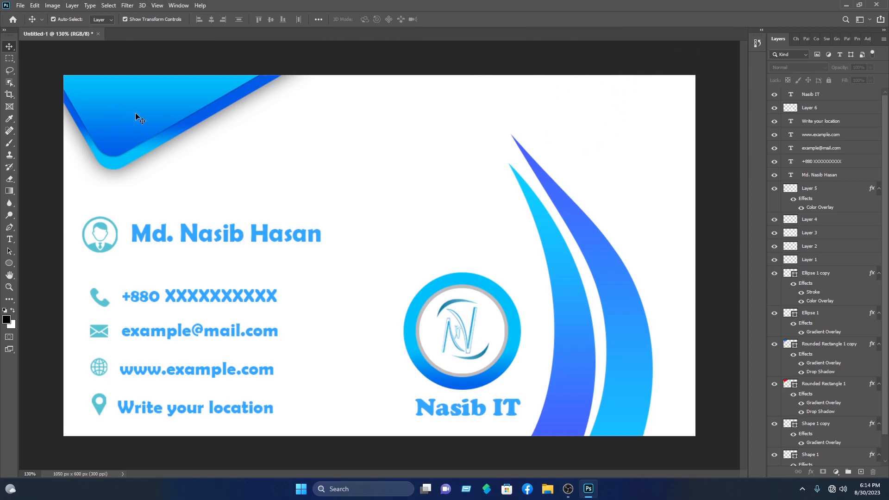
Open mockup psd.psd from the Desktop folder
left_click(20, 5)
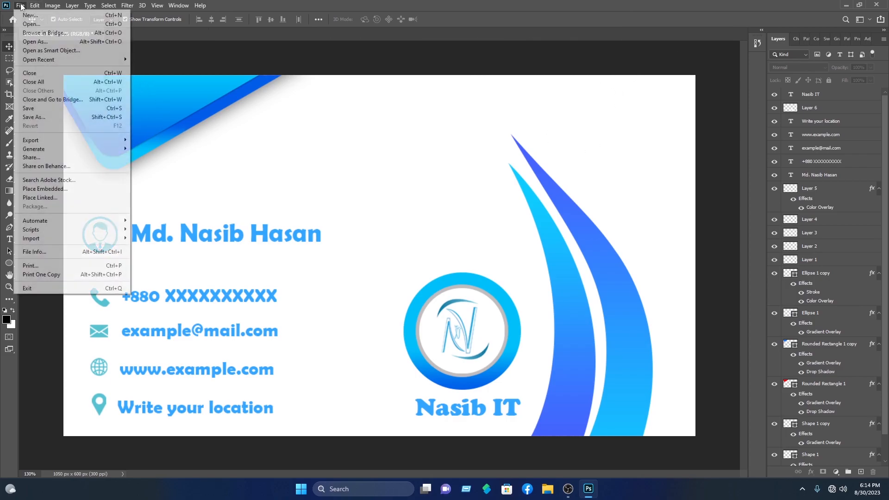
left_click(27, 26)
double_click(97, 146)
double_click(112, 89)
double_click(112, 88)
left_click(14, 28)
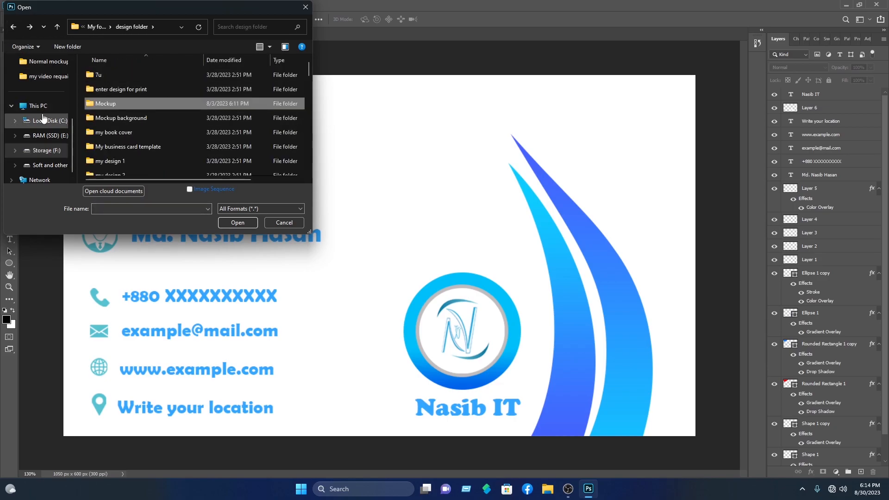
scroll(44, 111, "up", 3)
left_click(45, 91)
left_click(41, 76)
scroll(218, 139, "down", 4)
double_click(273, 143)
left_click(299, 64)
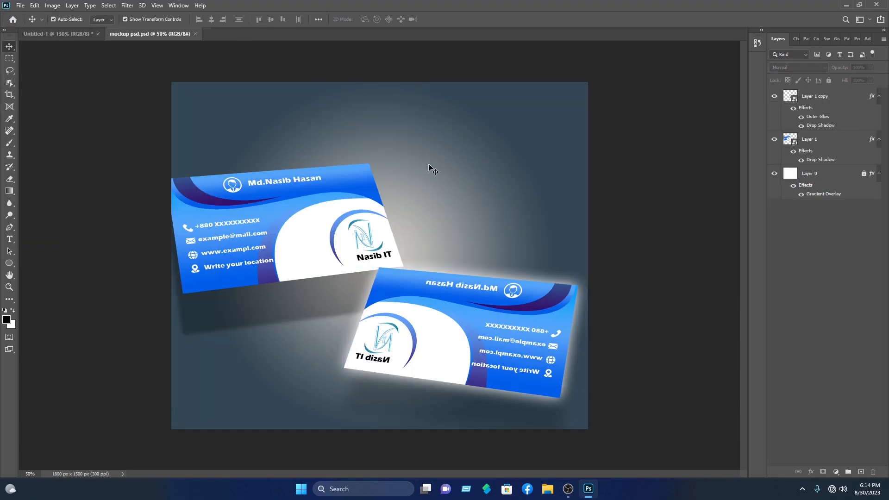
Open the front card's smart object and delete the old card design layers
double_click(795, 98)
left_click(450, 188)
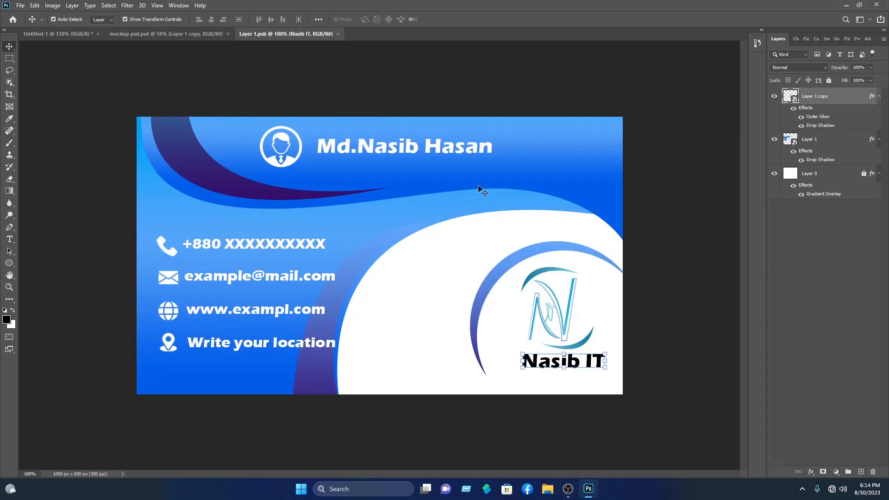
left_click_drag(52, 52, 322, 340)
key("Delete")
Bring the new card's layers into the smart object and scale them to fill the card edges
left_click(71, 38)
left_click_drag(135, 166, 361, 206)
left_click_drag(296, 174, 314, 190)
scroll(277, 204, "up", 7)
left_click_drag(255, 168, 218, 145)
left_click_drag(569, 430, 594, 454)
left_click_drag(560, 408, 560, 399)
left_click_drag(595, 447, 613, 462)
left_click_drag(544, 364, 536, 355)
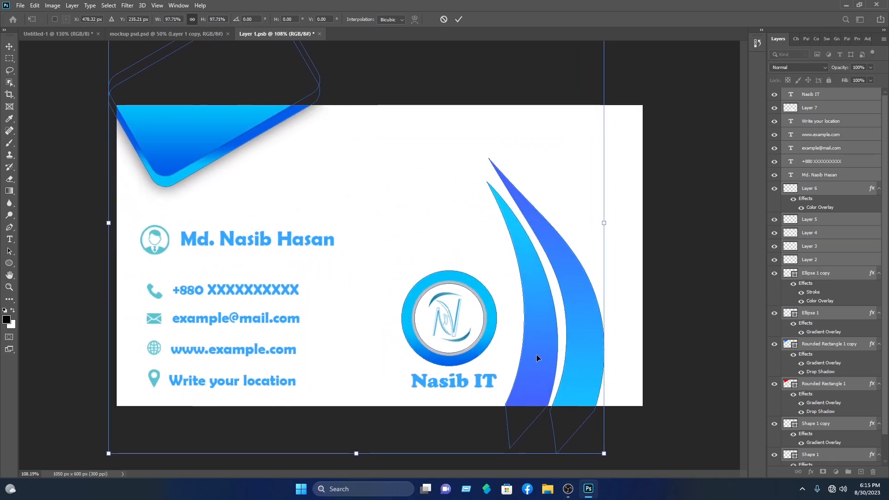
left_click(458, 20)
Save the updated card contents and close the embedded card document
key("ctrl+s")
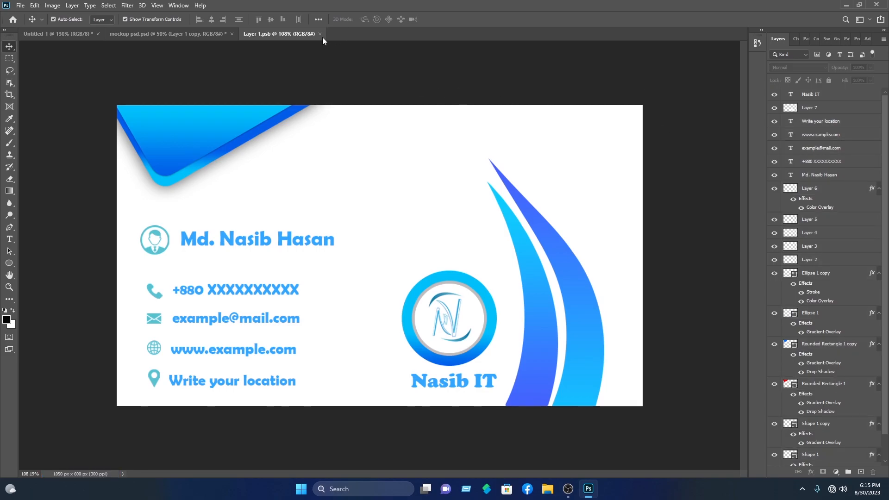
left_click(320, 34)
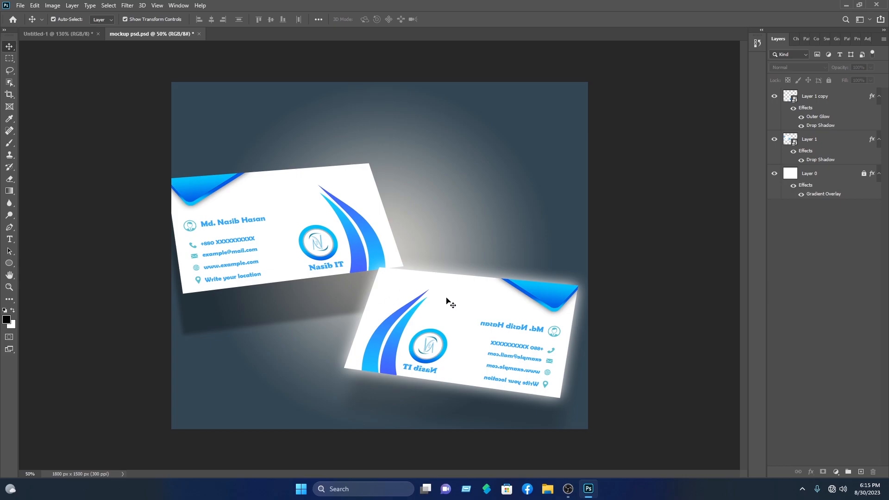
key("ctrl+plus")
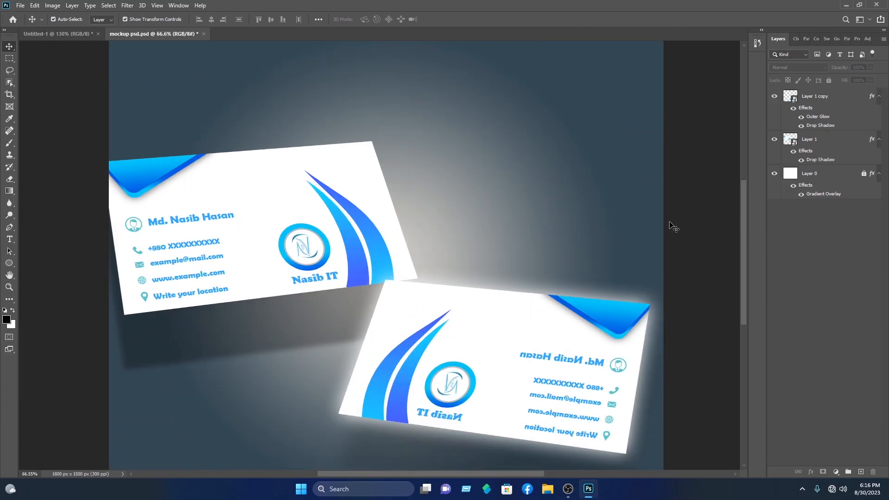